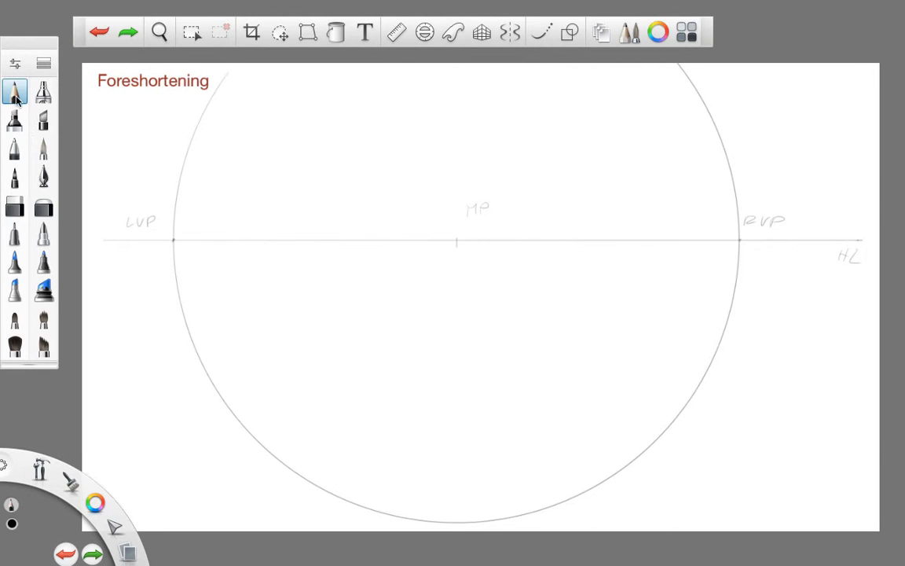
Draw a foreshortened vertical plane below the horizon line, ruling its upper and lower edges to RVP and closing it with a second vertical under MP
mouse_move(381, 288)
left_mouse_down()
mouse_move(374, 395)
mouse_move(381, 455)
left_mouse_up()
key("r")
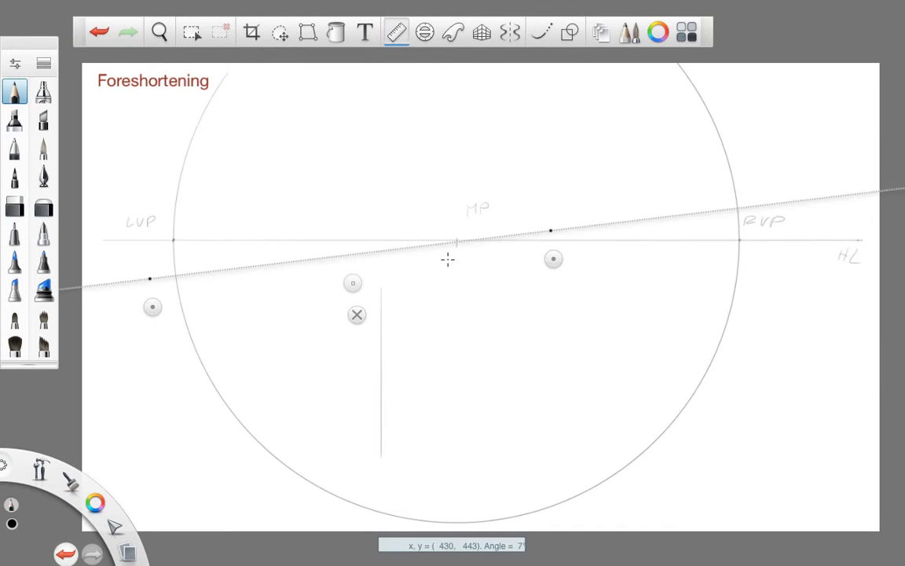
left_click_drag(353, 281, 561, 293)
left_click_drag(343, 318, 349, 323)
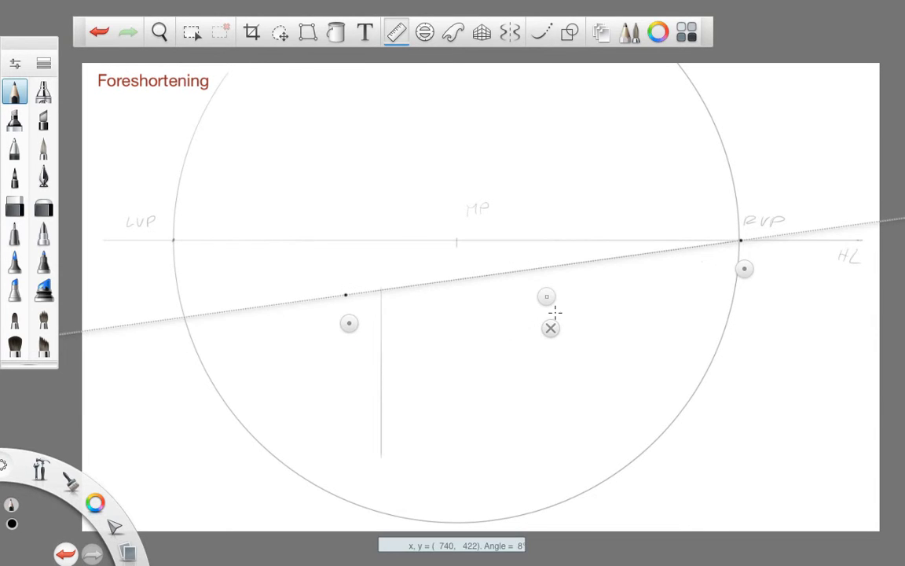
left_click_drag(352, 322, 383, 478)
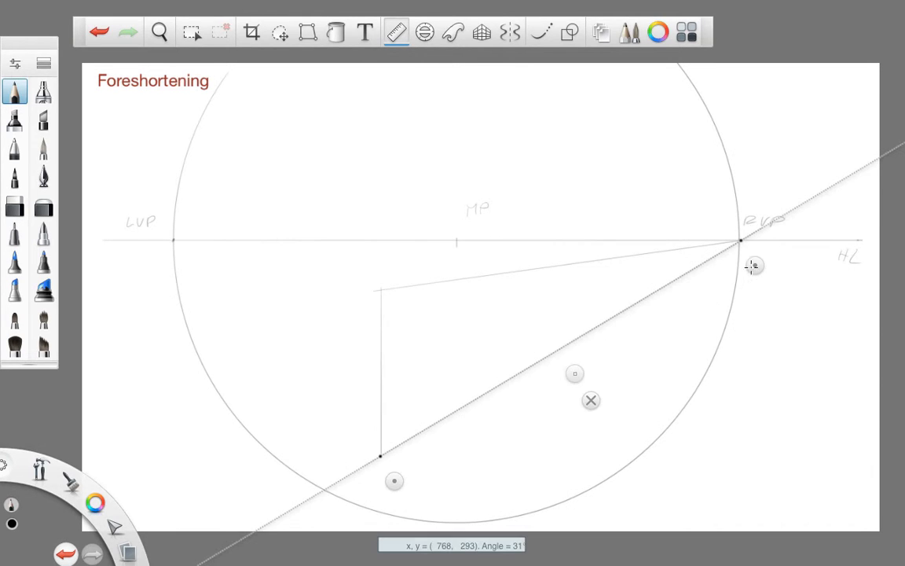
left_click(590, 400)
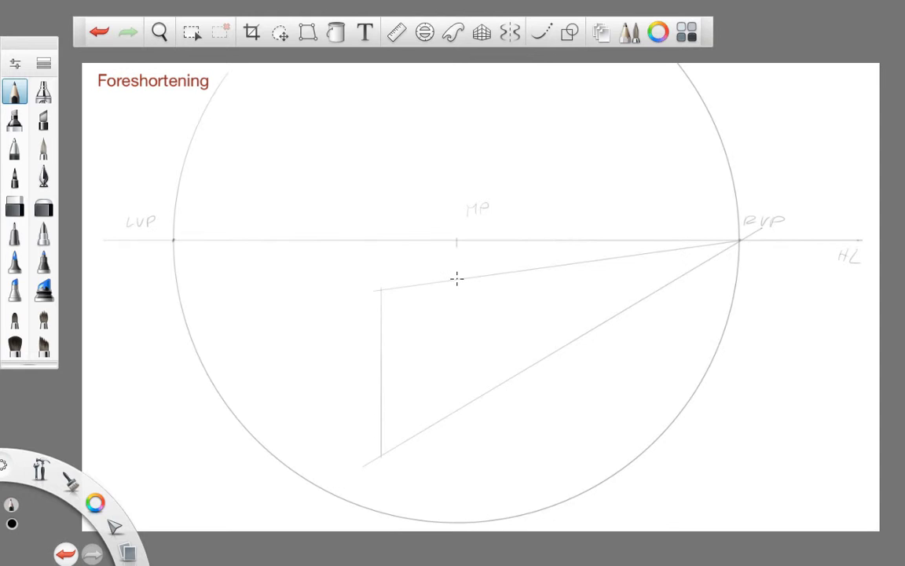
left_click_drag(457, 279, 458, 422)
Rule both diagonals of the foreshortened plane in red with the ruler, connecting its opposite corners
left_click(99, 507)
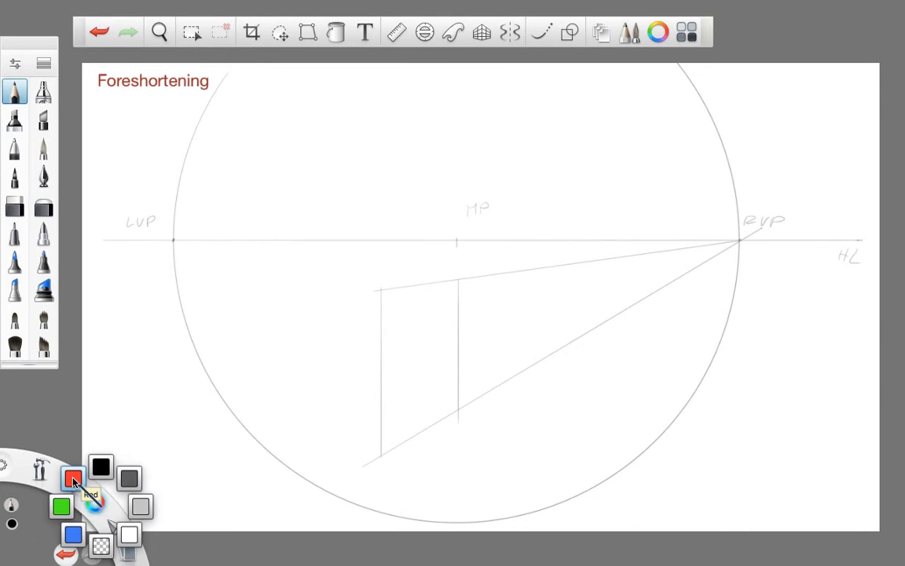
left_click(73, 479)
left_click(396, 31)
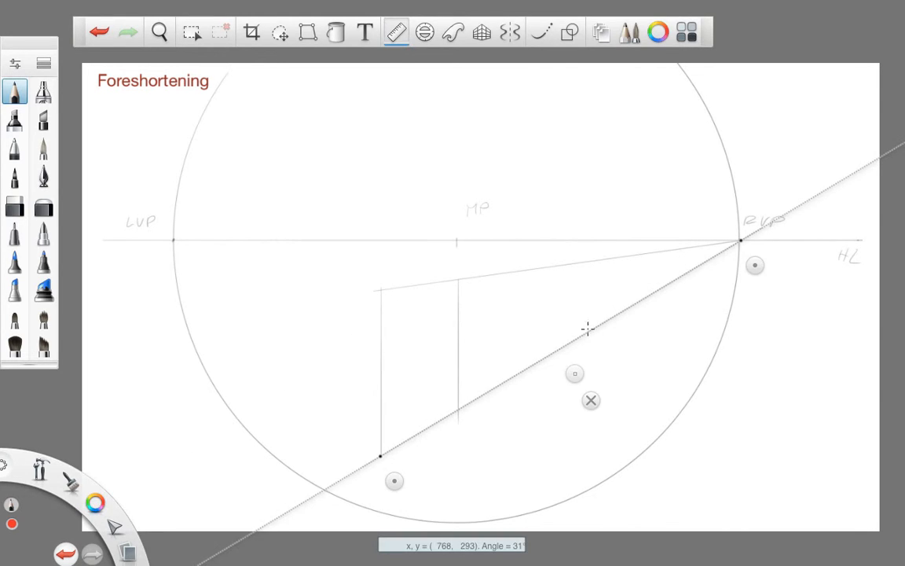
left_click_drag(754, 264, 470, 306)
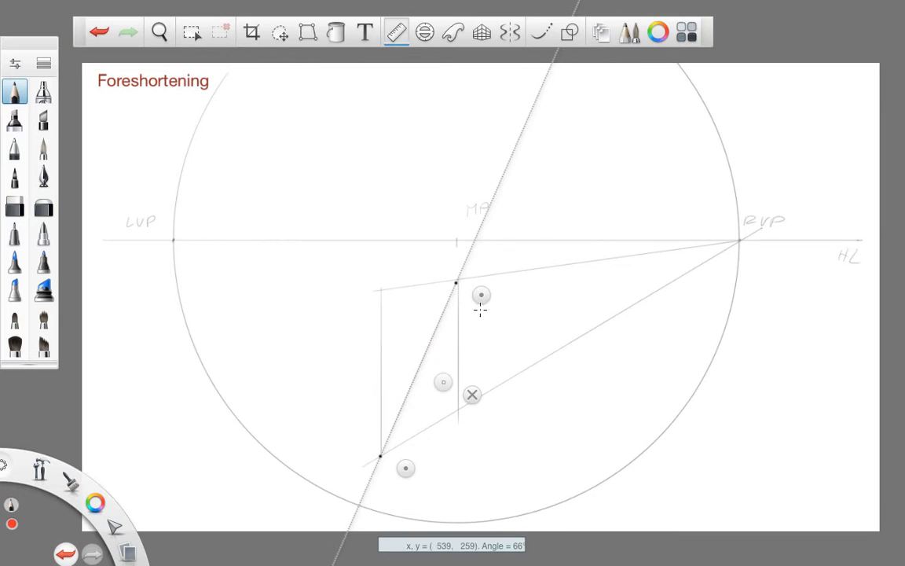
left_click_drag(480, 310, 410, 307)
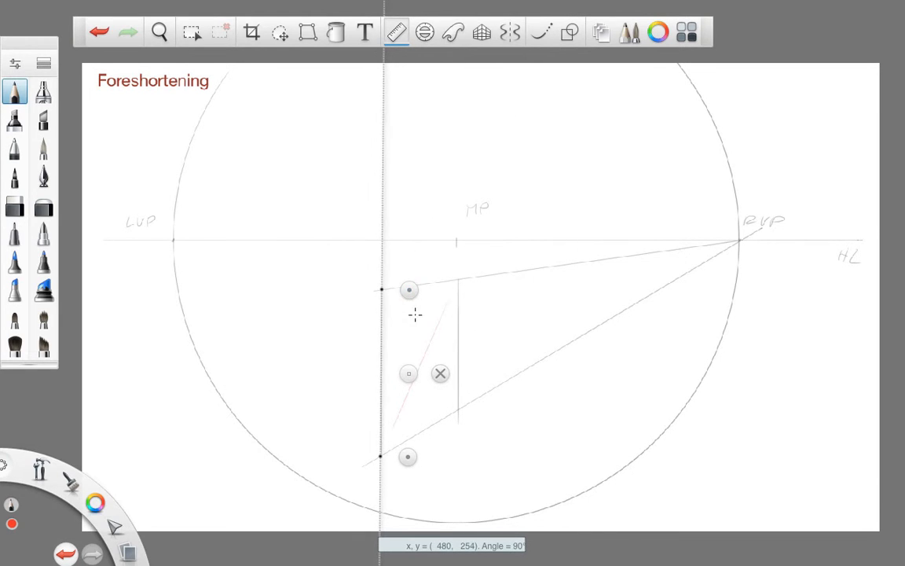
left_click_drag(408, 455, 487, 410)
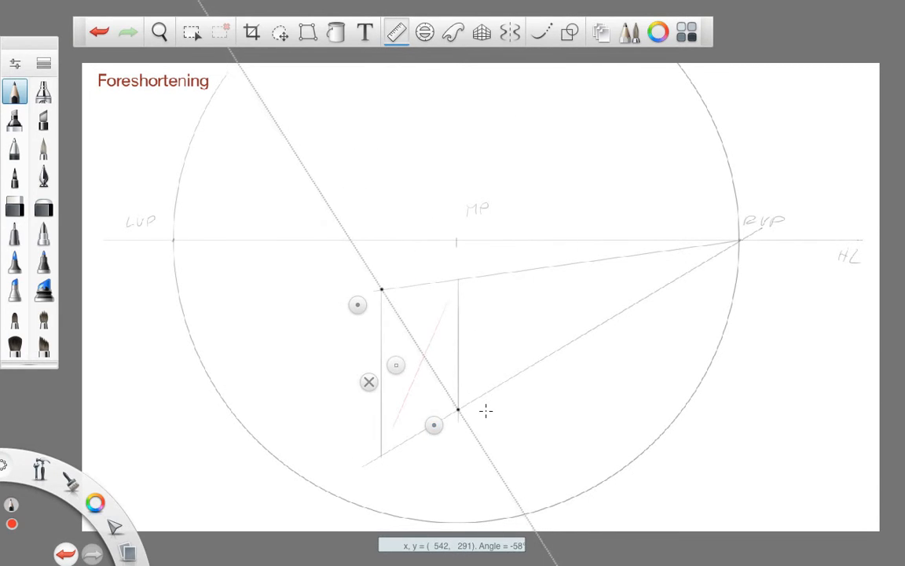
left_click_drag(404, 318, 463, 401)
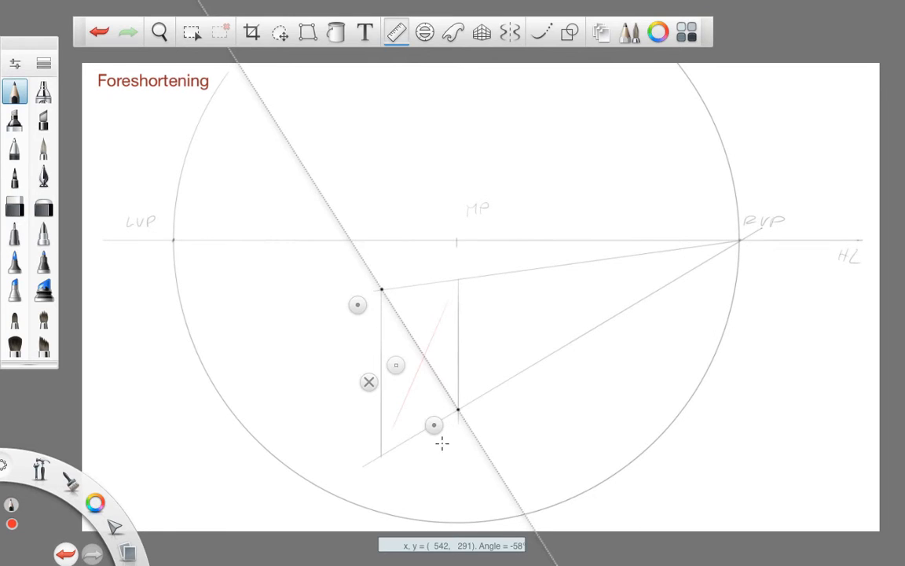
left_click(369, 381)
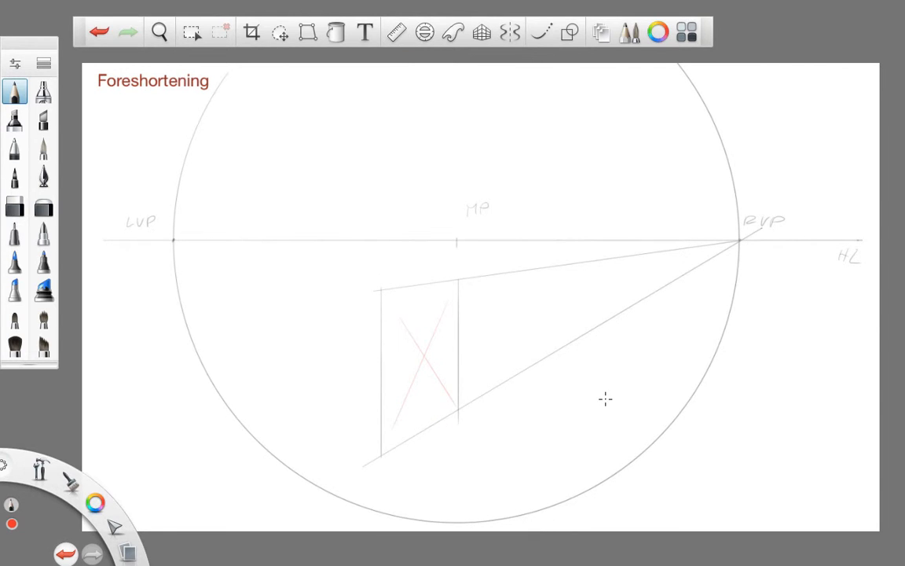
Rule a red centre line through the crossing of the diagonals to RVP, extending it past the plane's near edge
left_click(396, 32)
left_click_drag(370, 306, 711, 260)
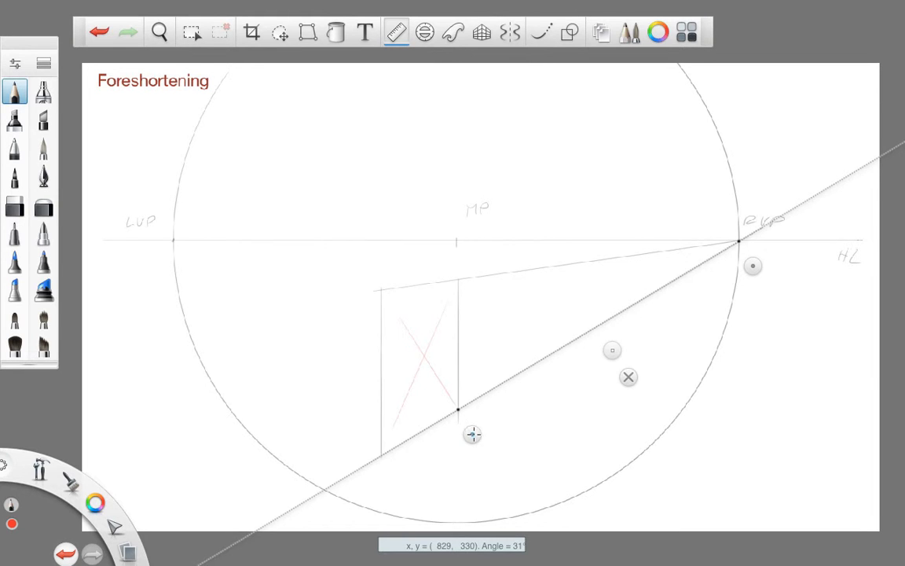
left_click_drag(471, 432, 437, 380)
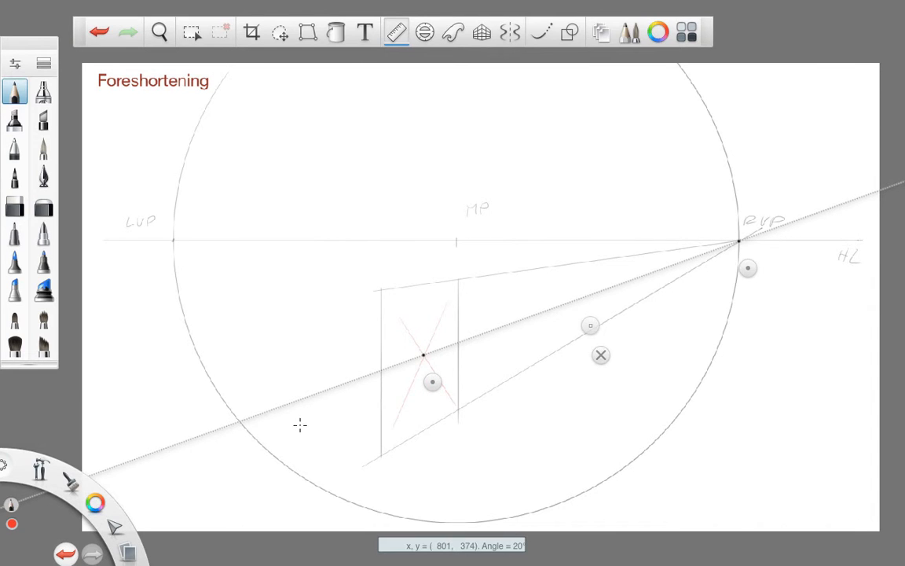
left_click_drag(299, 425, 731, 257)
left_click(601, 355)
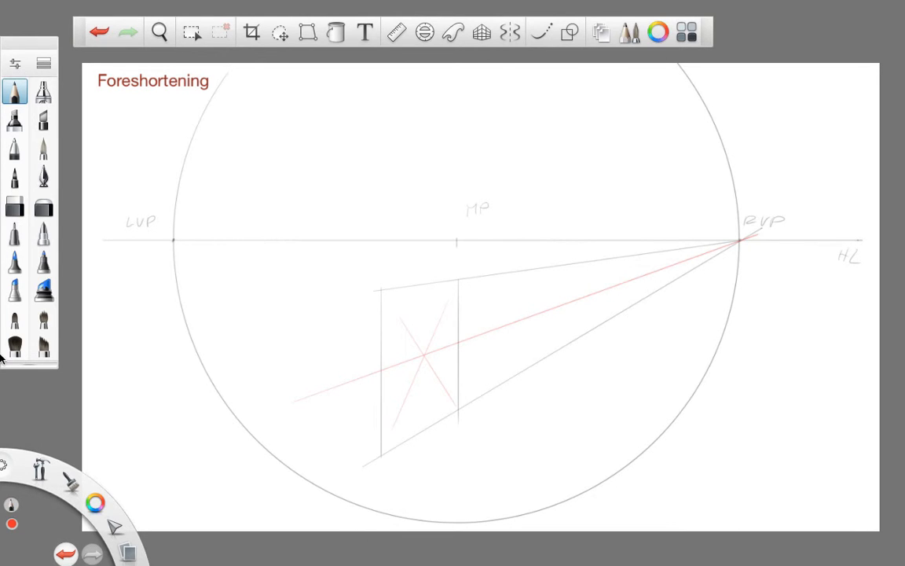
Rule a blue diagonal from the near lower corner through the second vertical's midpoint to the upper edge, and drop a black vertical from there
left_click_drag(95, 503, 67, 530)
left_click(396, 32)
left_click_drag(434, 382, 393, 480)
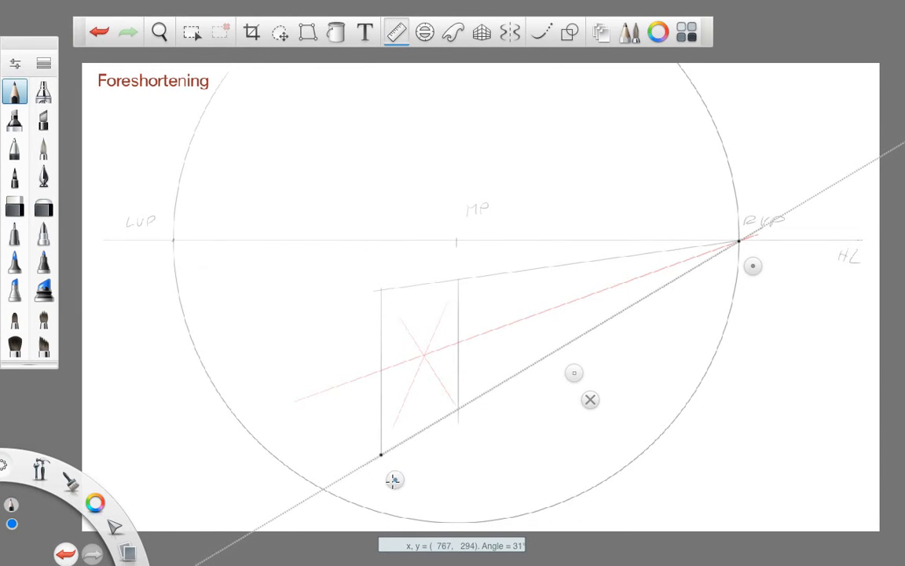
left_click_drag(752, 259, 478, 362)
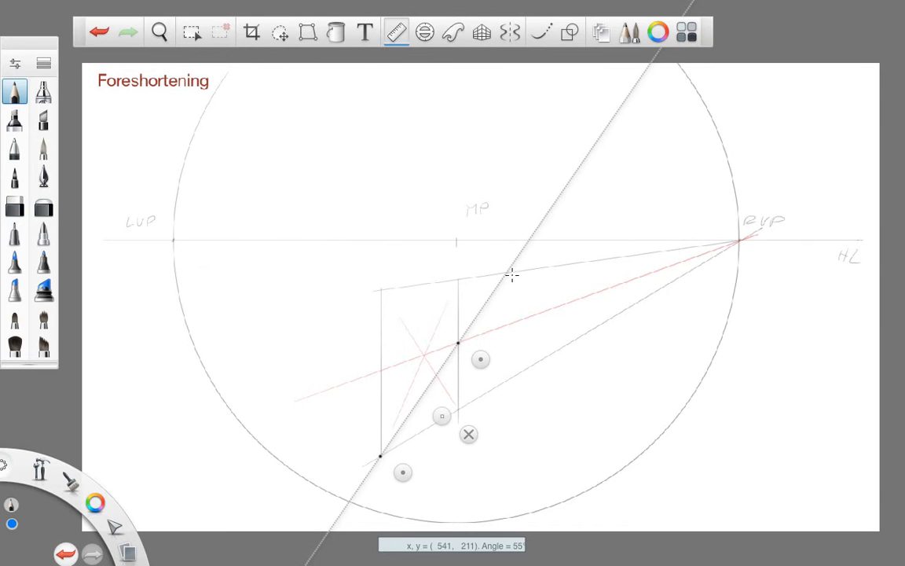
left_click_drag(512, 273, 404, 460)
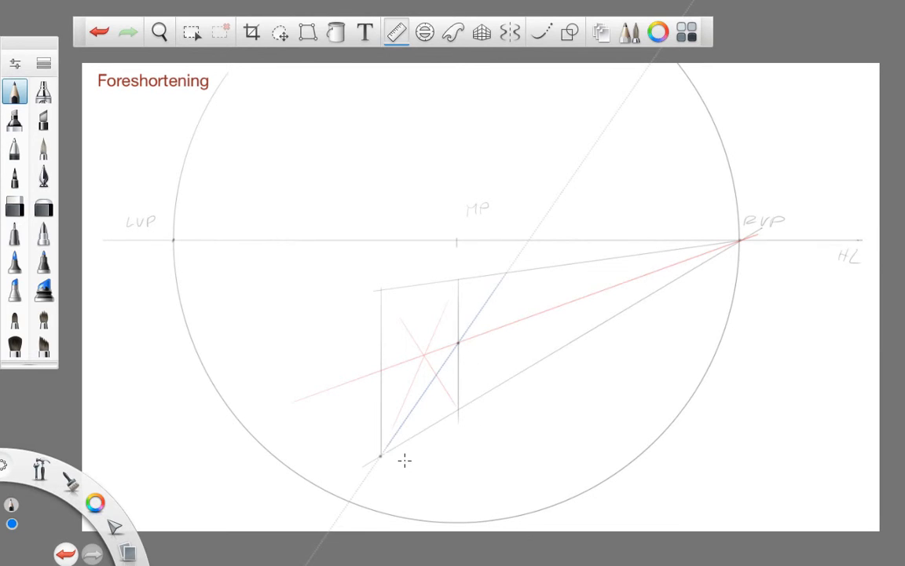
left_click(465, 433)
left_click_drag(95, 501, 93, 461)
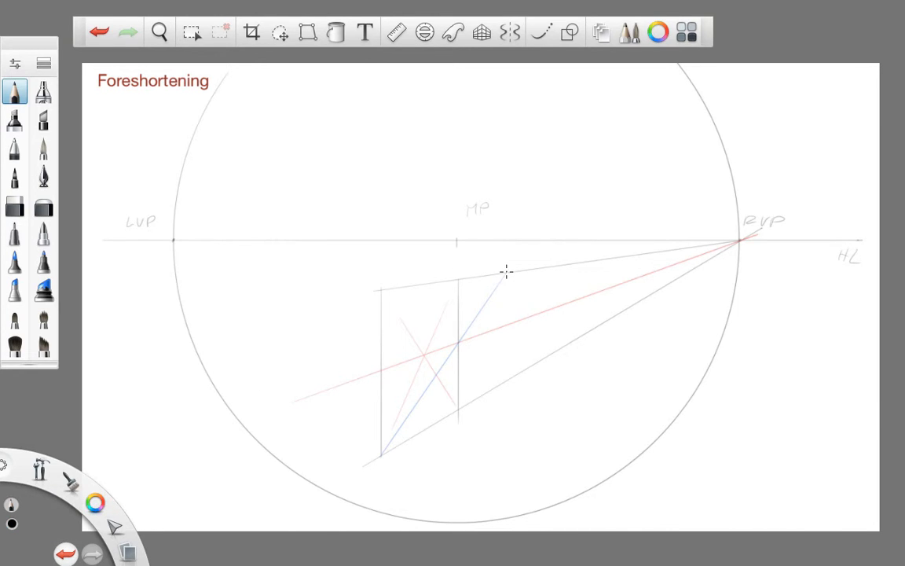
left_click_drag(505, 272, 507, 381)
Mark the upper line along a ruler from the second vertical's foot through the third's midpoint, and draw the fourth vertical there
left_click(396, 31)
left_click_drag(450, 409, 522, 366)
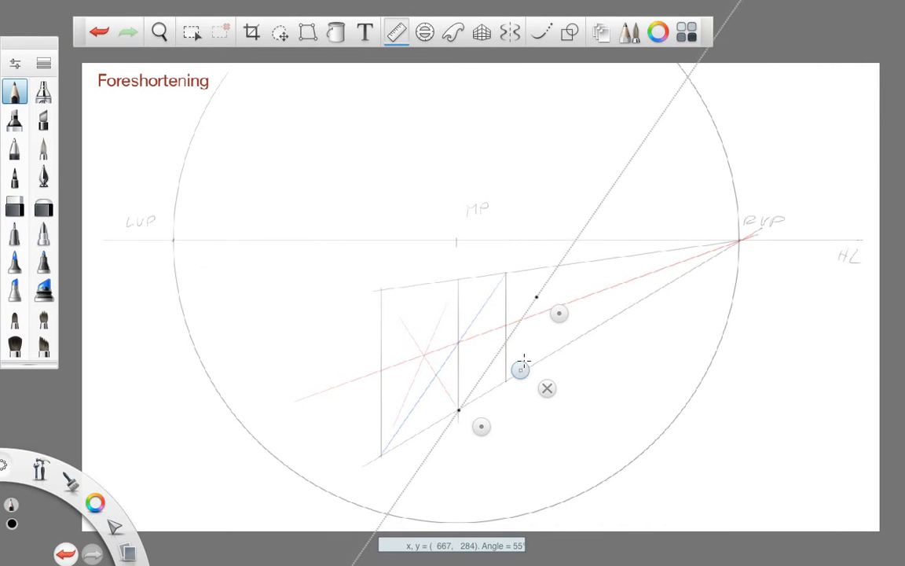
left_click_drag(558, 313, 545, 308)
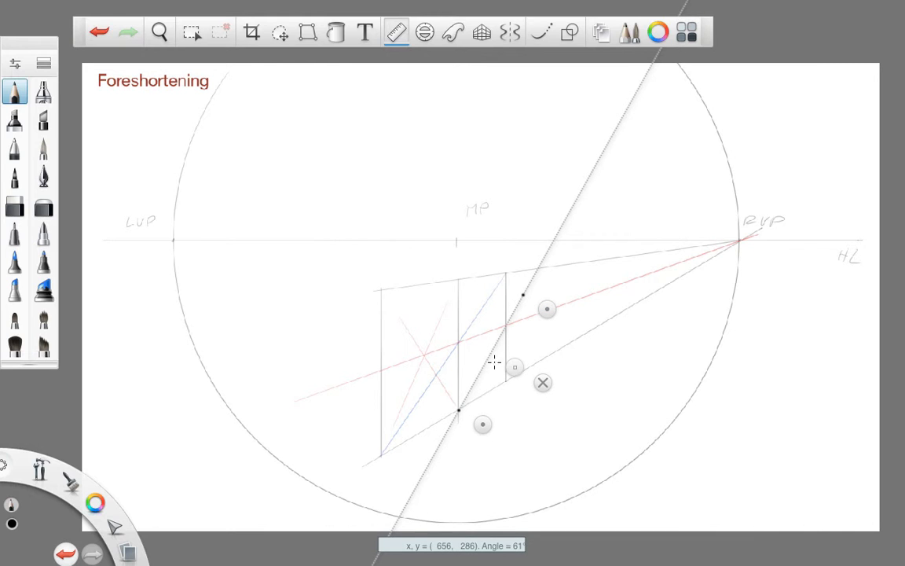
mouse_move(493, 364)
left_mouse_down()
mouse_move(535, 301)
mouse_move(496, 353)
left_mouse_up()
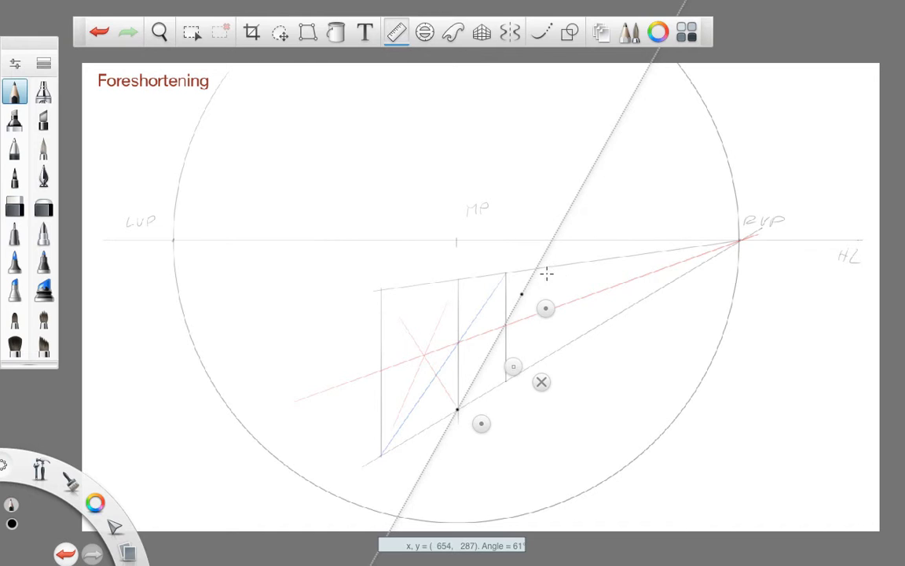
left_click_drag(528, 268, 490, 333)
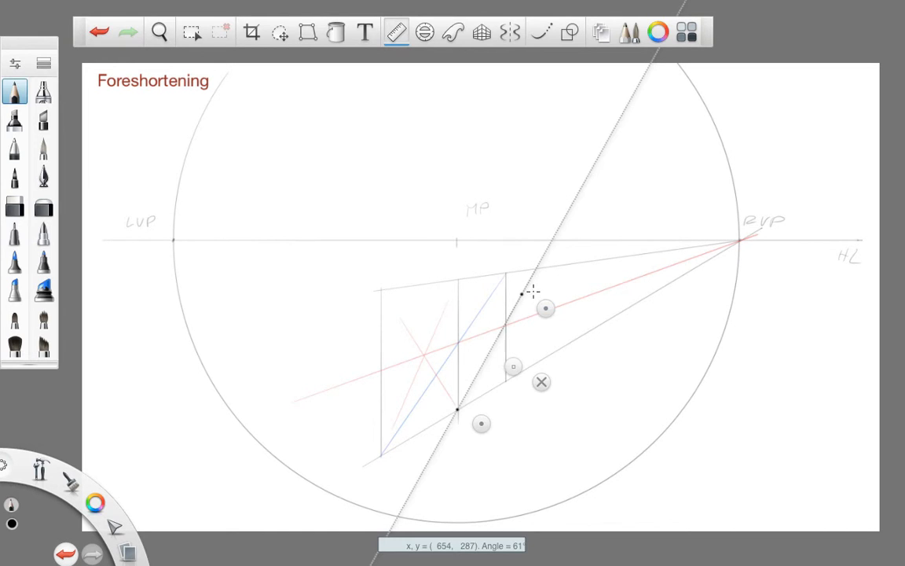
left_click(541, 382)
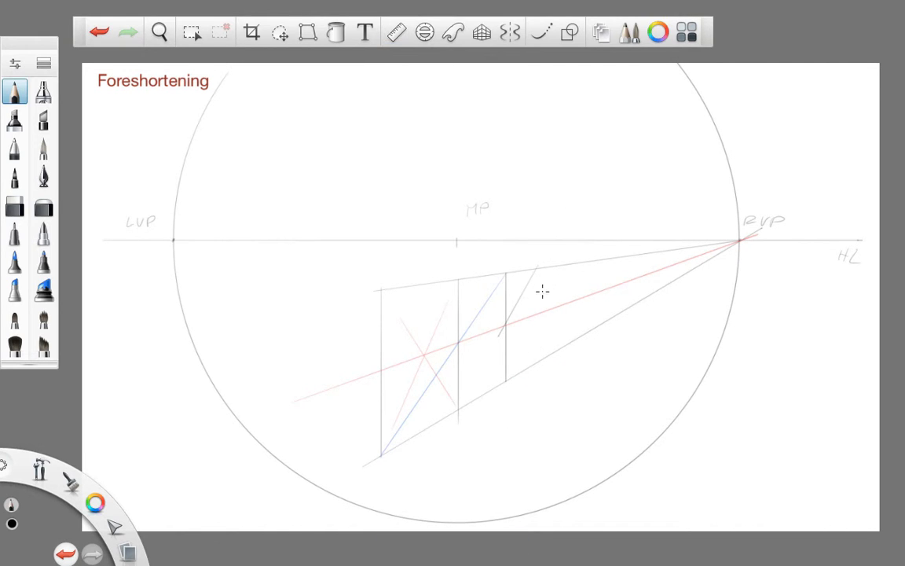
left_click_drag(535, 268, 539, 360)
key("ctrl+z")
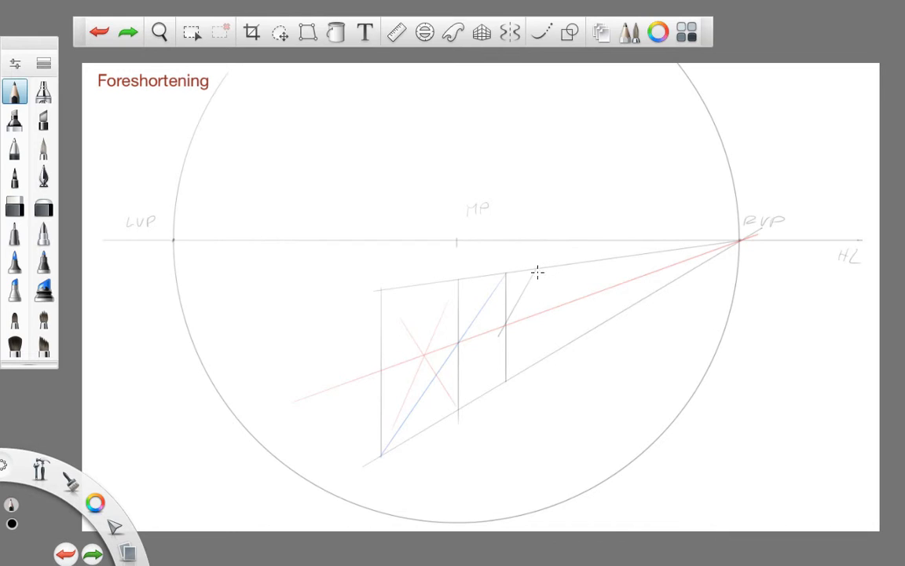
left_click(534, 367)
Mark the upper line along a ruler from the third vertical's foot through the fourth's midpoint, and draw the fifth vertical there
left_click(399, 34)
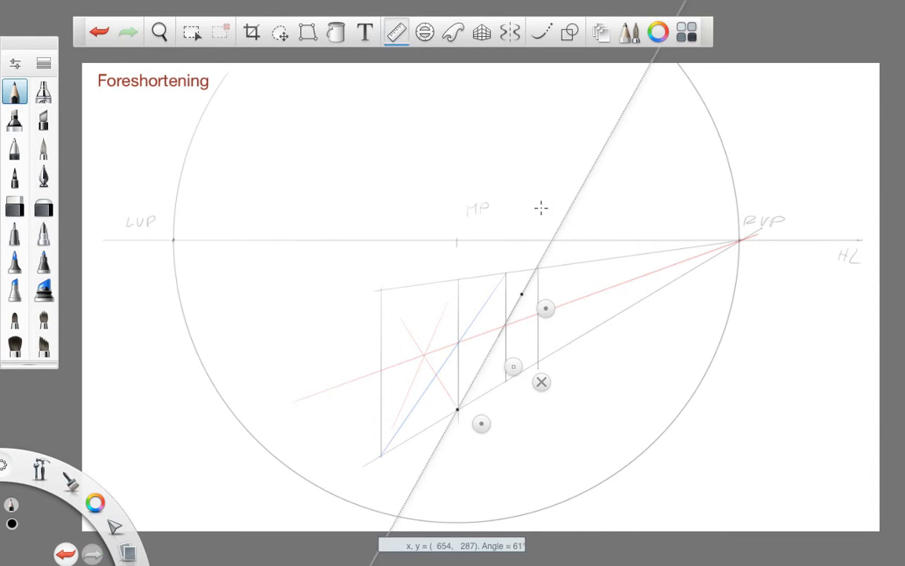
left_click_drag(513, 367, 562, 337)
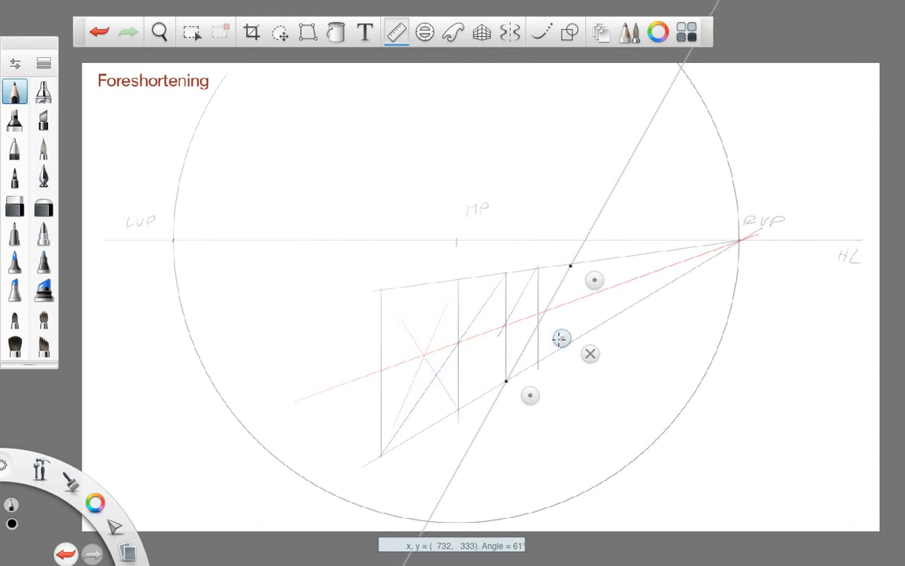
left_click_drag(594, 279, 585, 282)
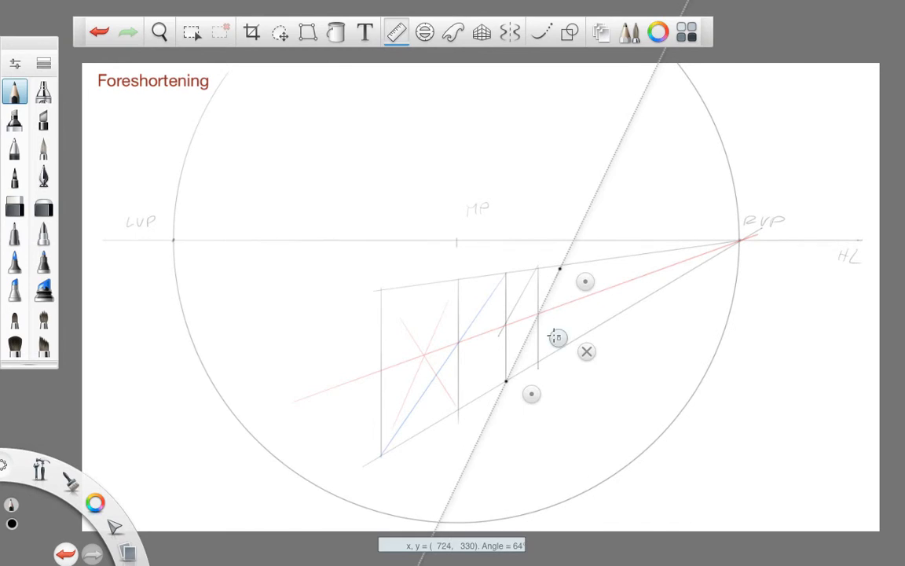
left_click(586, 351)
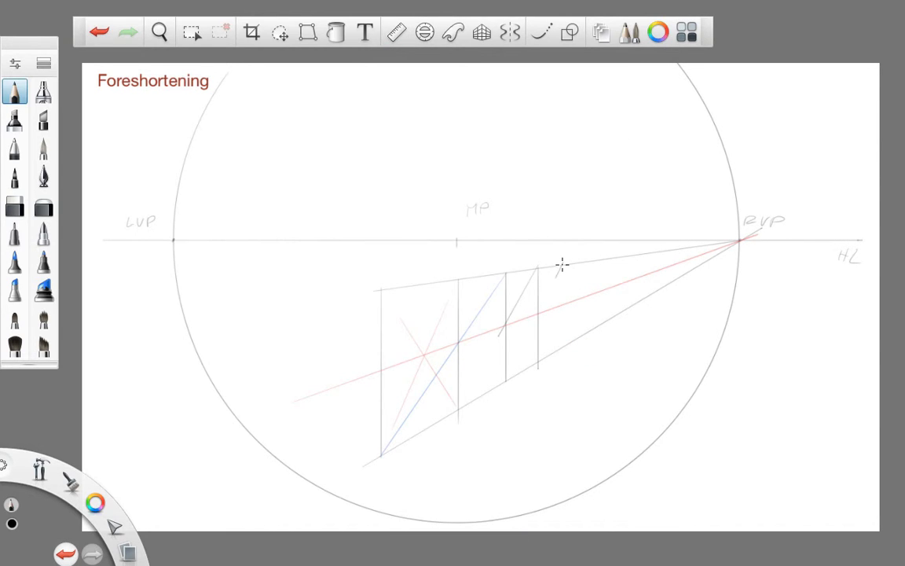
left_click_drag(562, 282, 563, 325)
key("ctrl+z")
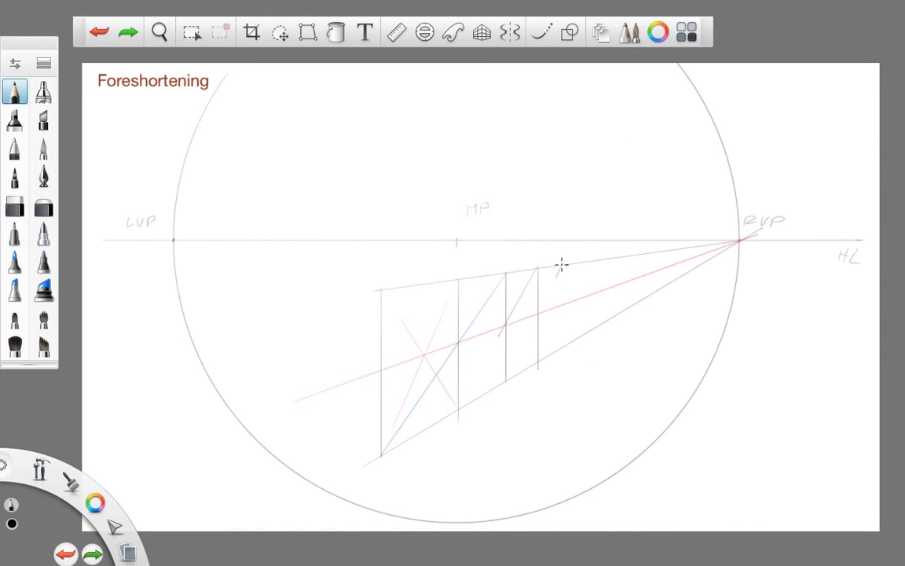
left_click_drag(561, 266, 562, 348)
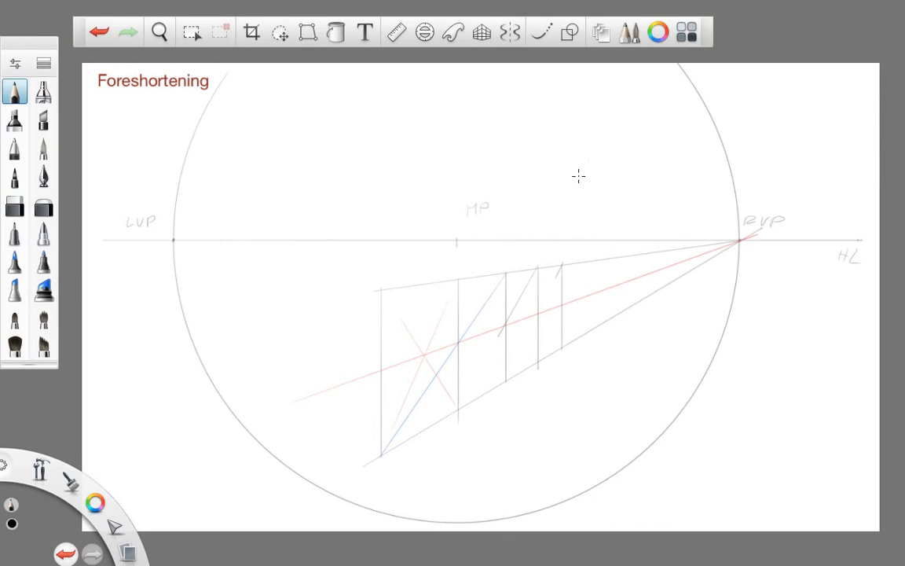
Mark the upper line along a ruler from the fourth vertical's foot through the fifth's midpoint, and draw the sixth vertical there
left_click(396, 31)
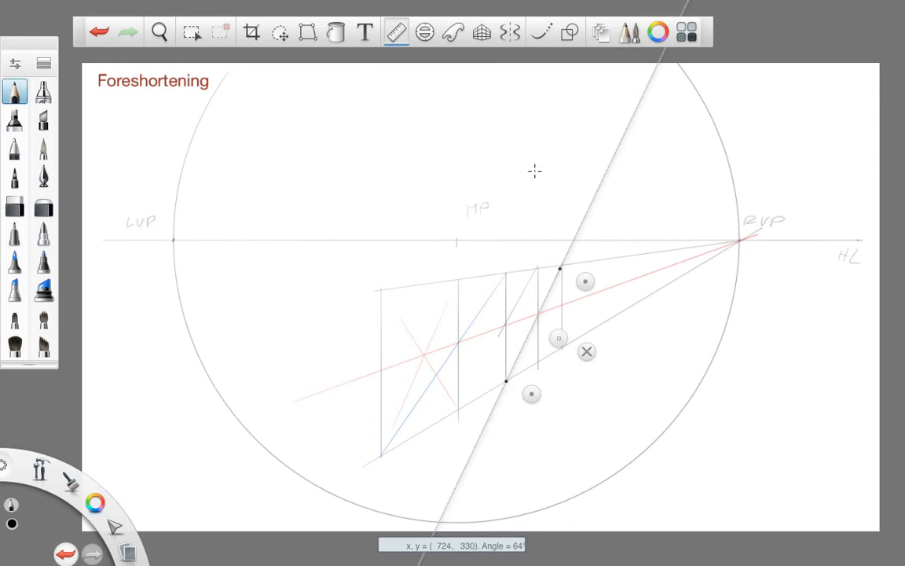
left_click_drag(558, 338, 590, 321)
left_click_drag(618, 263, 610, 259)
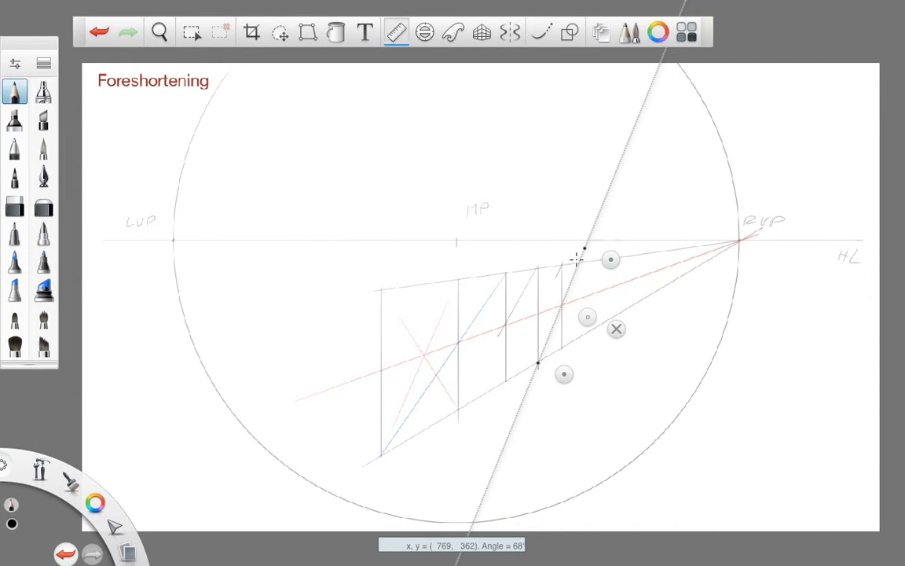
left_click(616, 329)
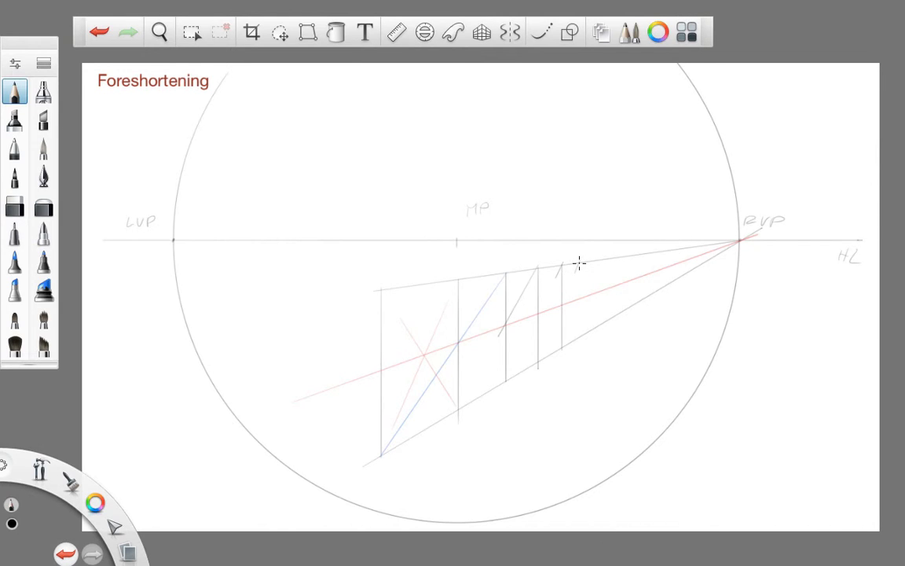
left_click_drag(578, 264, 579, 330)
key("ctrl+z")
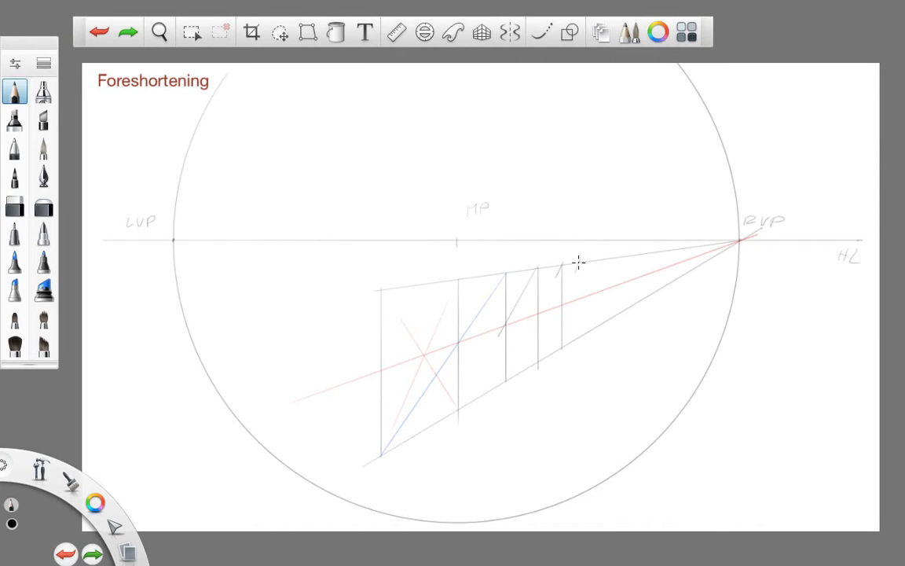
left_click_drag(577, 262, 579, 329)
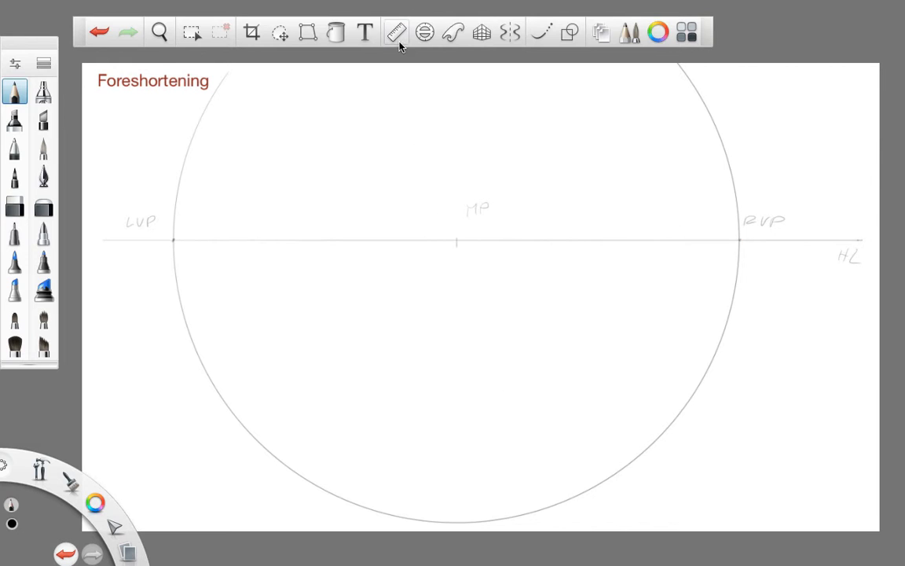
Rule two pencil lines from a near corner low in the circle, one to the right vanishing point and one towards the left
left_click(396, 33)
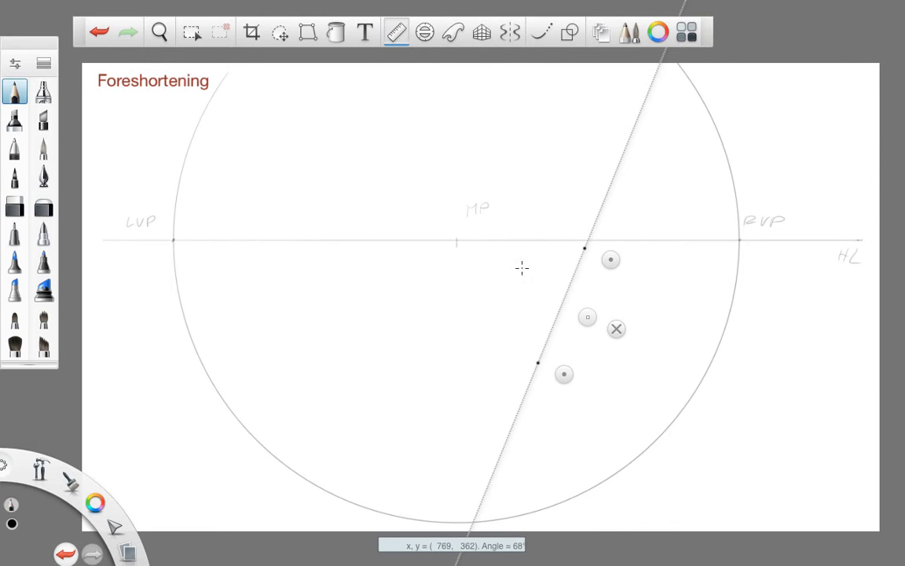
left_click_drag(611, 258, 746, 261)
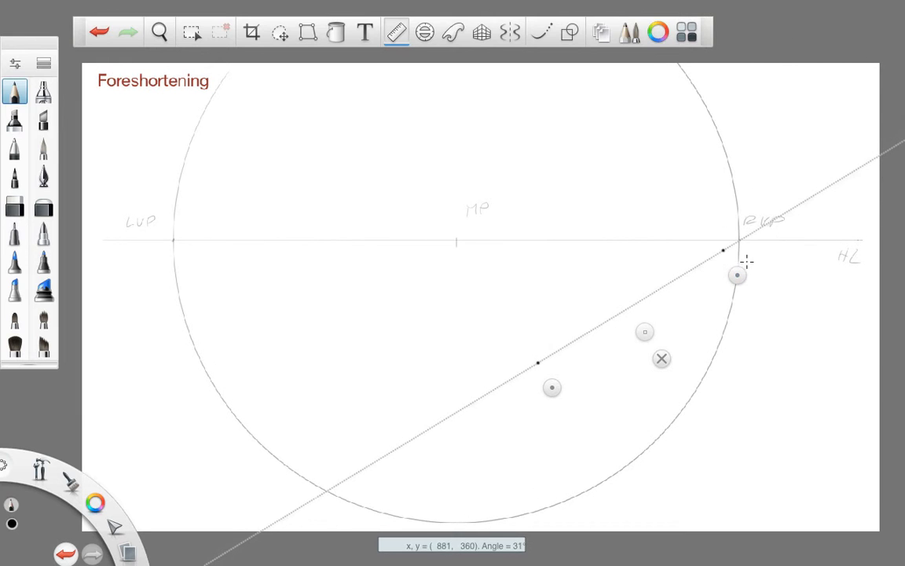
left_click_drag(544, 402, 494, 490)
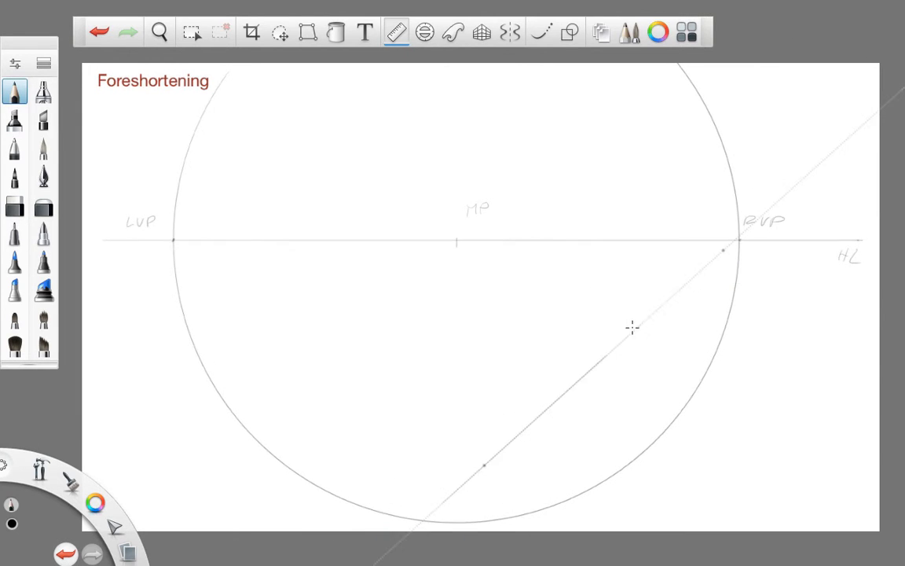
left_click_drag(743, 271, 281, 320)
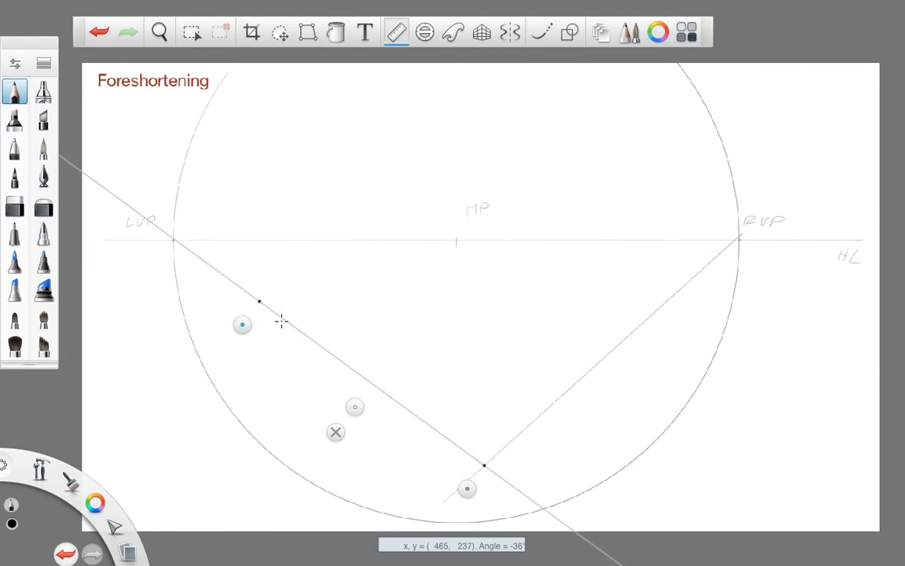
left_click(238, 283)
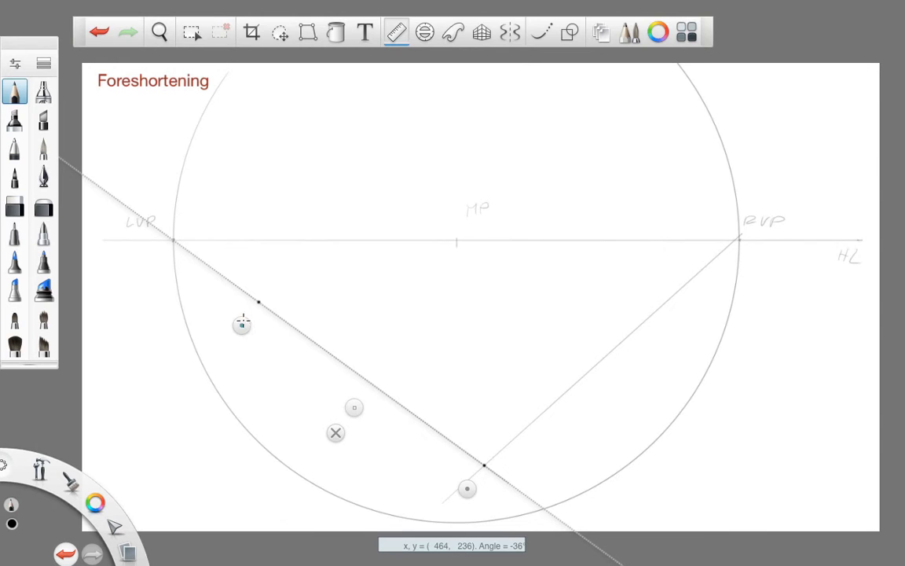
Close the ground-plane tile with two ruled far edges, one towards the left vanishing point and one towards the right, and dismiss the ruler
left_click_drag(469, 488, 644, 375)
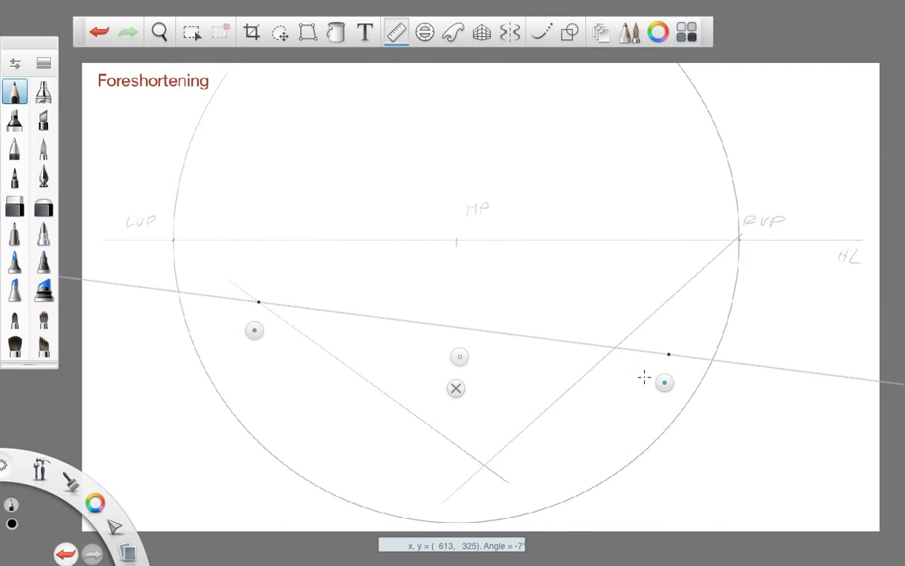
left_click_drag(250, 341, 196, 275)
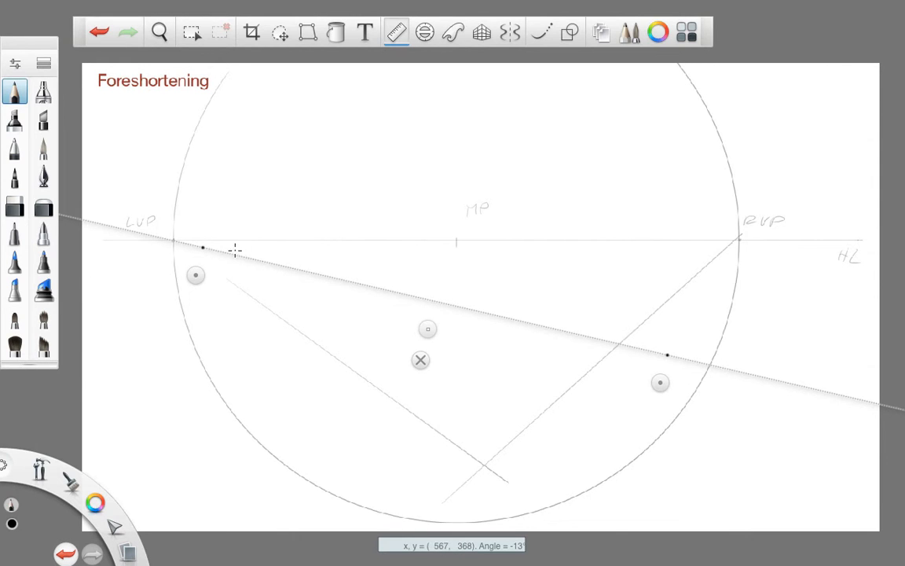
left_click_drag(235, 249, 699, 363)
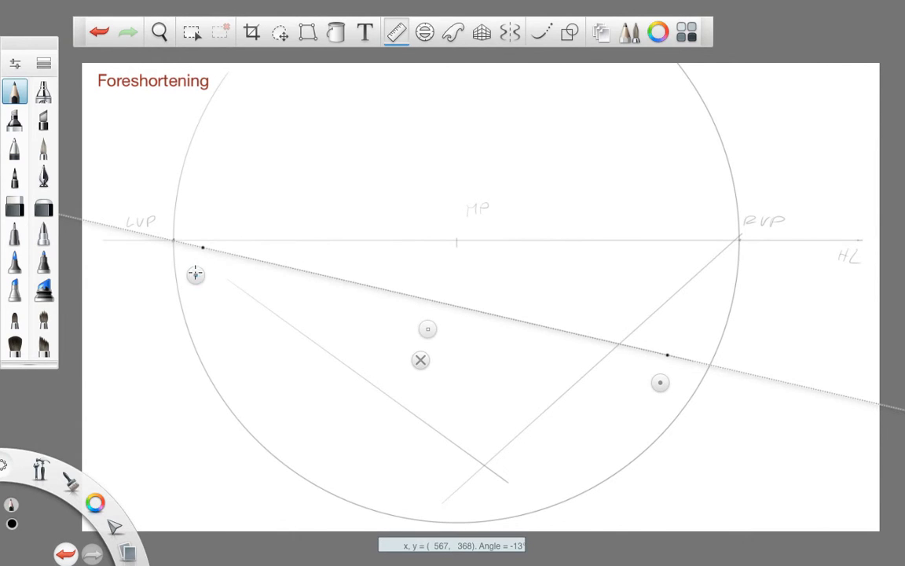
left_click_drag(195, 273, 380, 432)
left_click_drag(667, 386, 676, 299)
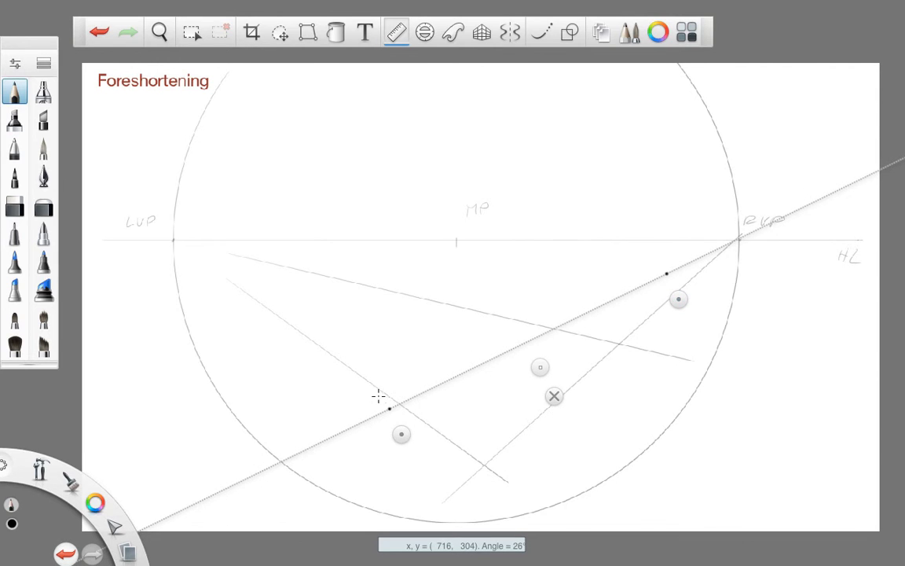
left_click_drag(401, 428, 367, 419)
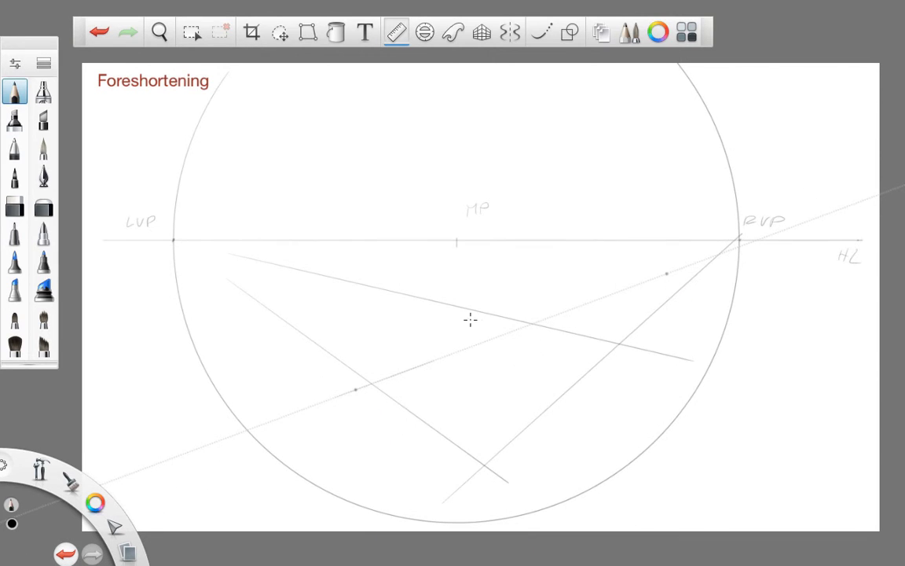
left_click(531, 388)
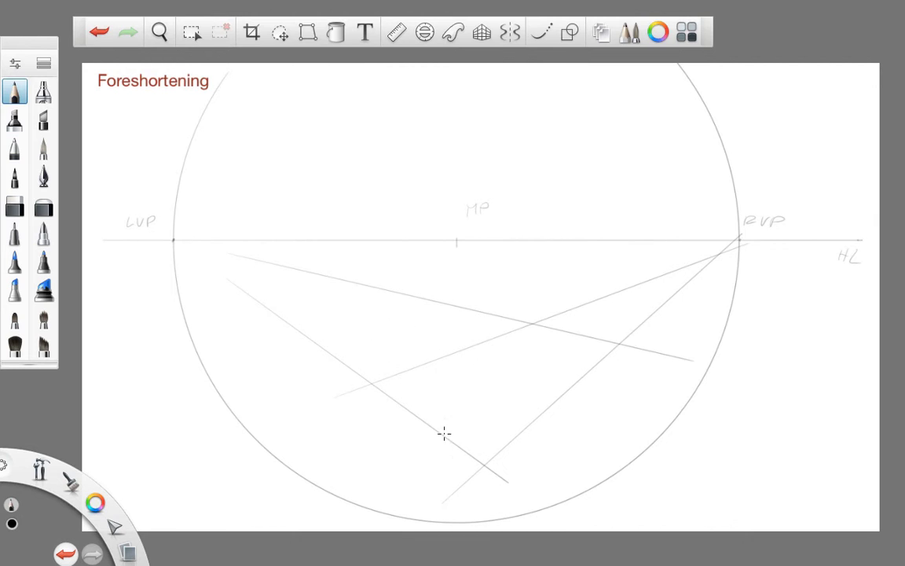
Rule the tile's two diagonals, near to far corner and left to right corner, so that they cross at its perspective centre
left_click(396, 31)
left_click_drag(383, 408, 488, 488)
left_click_drag(675, 295, 645, 345)
left_click_drag(495, 481, 362, 404)
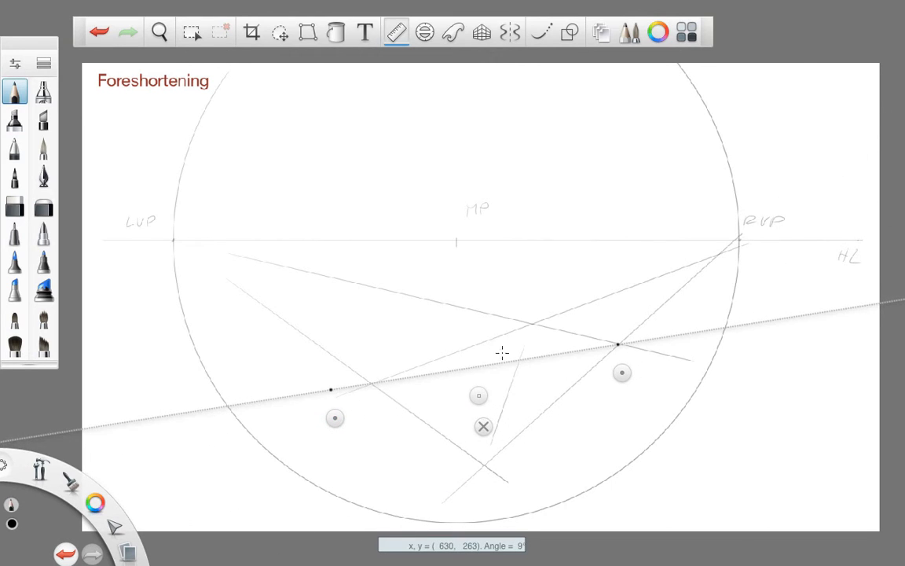
Rule a centre line through the tile's far-left edge, aligned from the diagonals' crossing to the left vanishing point
left_click_drag(621, 373, 525, 385)
left_click_drag(343, 430, 206, 276)
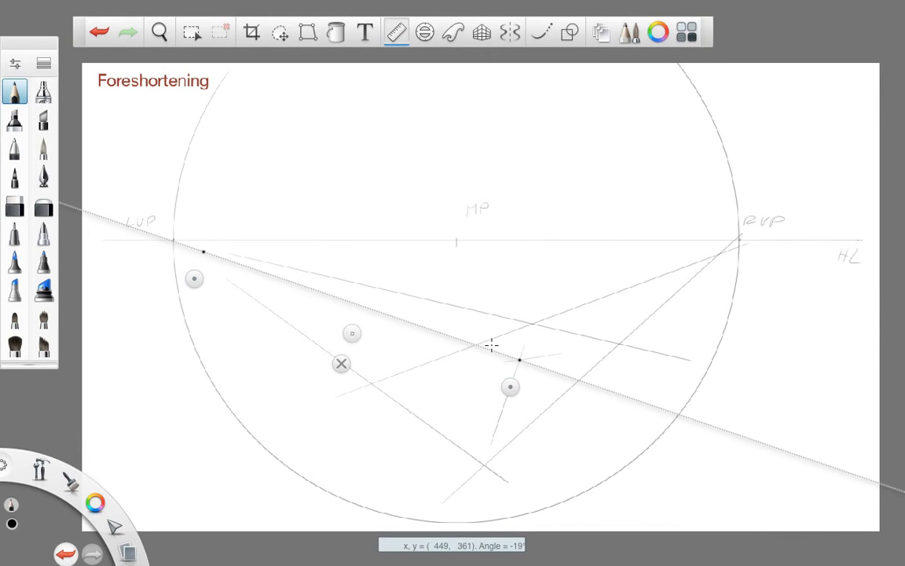
left_click(341, 363)
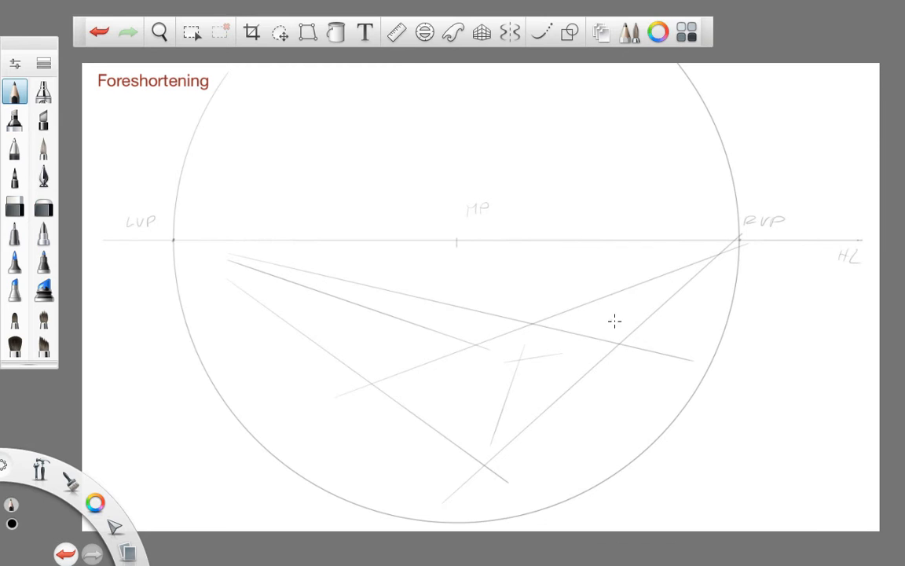
left_click(464, 349)
key("ctrl+z")
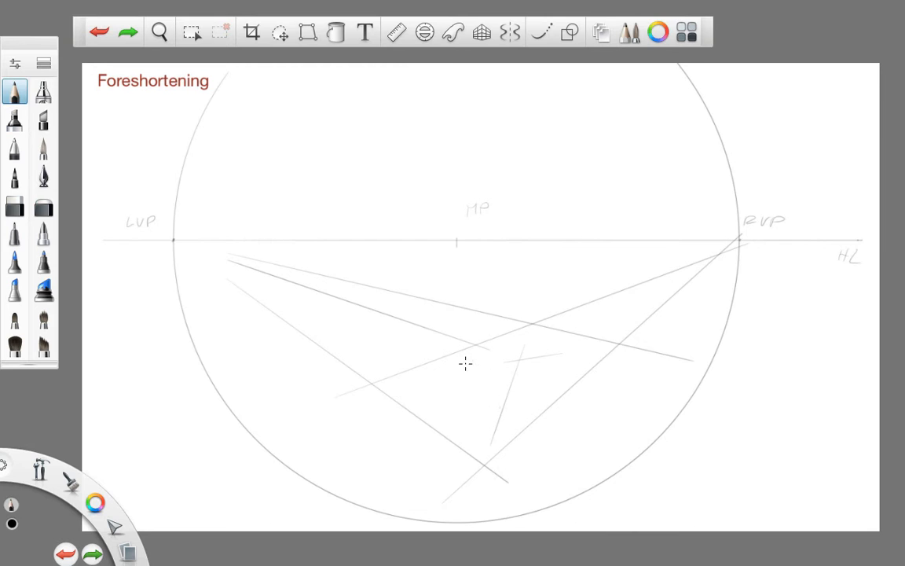
left_click(476, 345)
key("ctrl+z")
Mark the near-left line along a ruler from the tile's right corner through the far-left edge's midpoint, and rule a line towards the right vanishing point
left_click(397, 32)
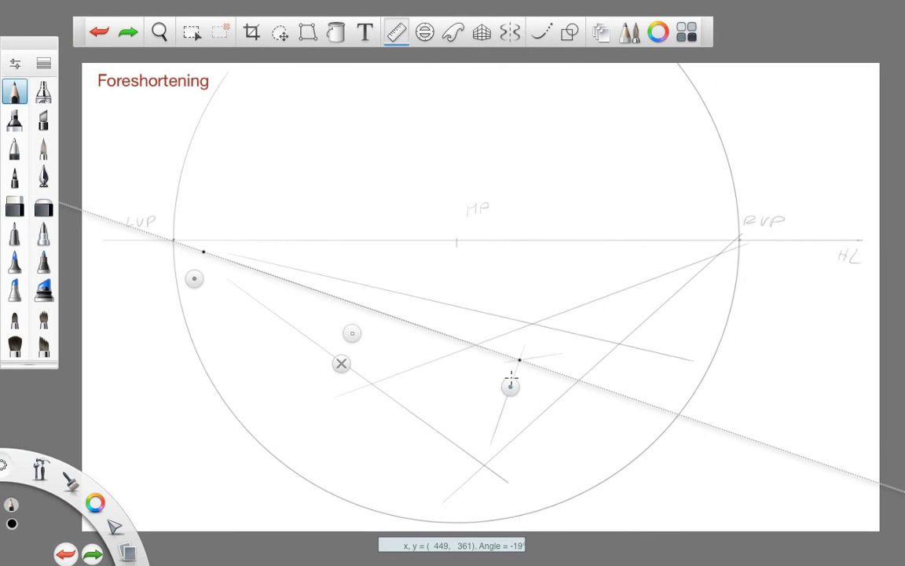
left_click_drag(509, 381, 612, 368)
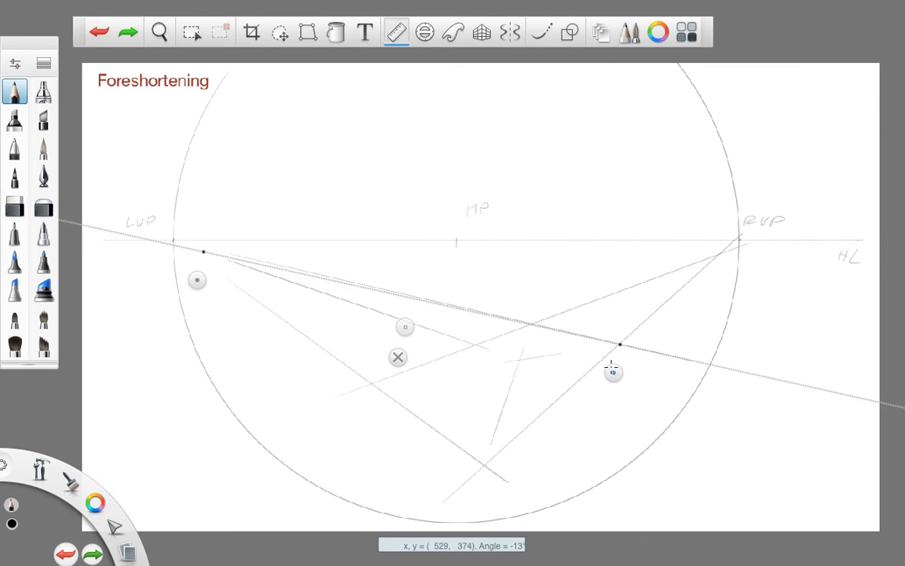
left_click_drag(195, 280, 473, 372)
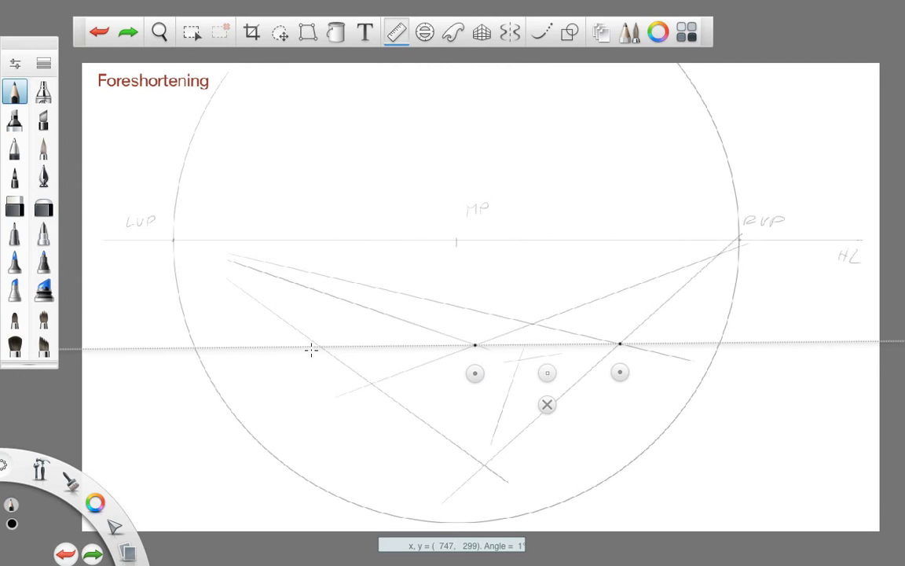
left_click_drag(318, 358, 344, 363)
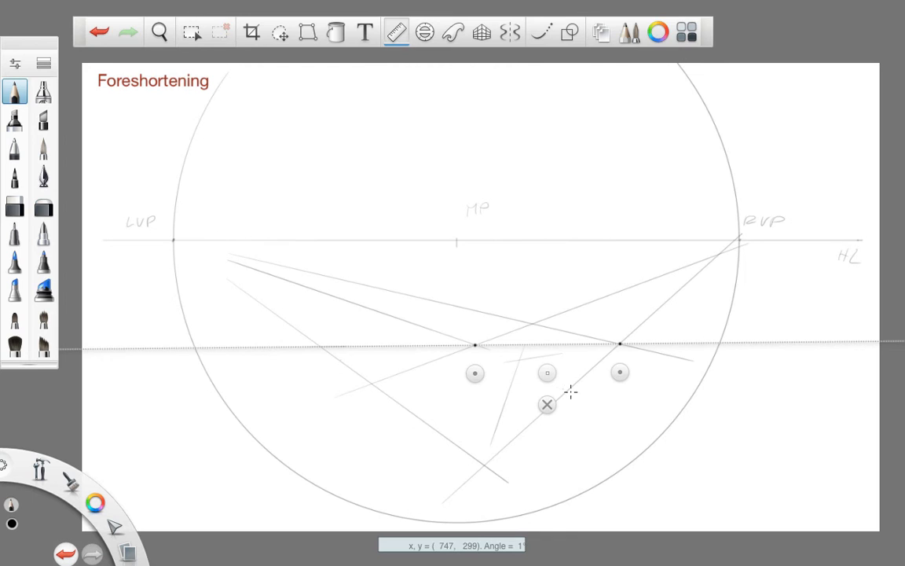
left_click_drag(618, 371, 736, 269)
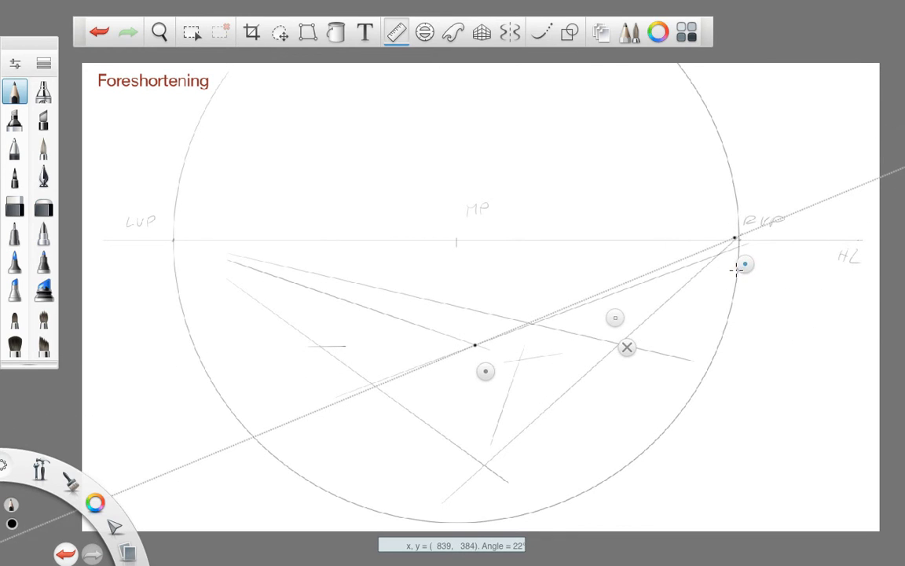
left_click_drag(485, 370, 397, 355)
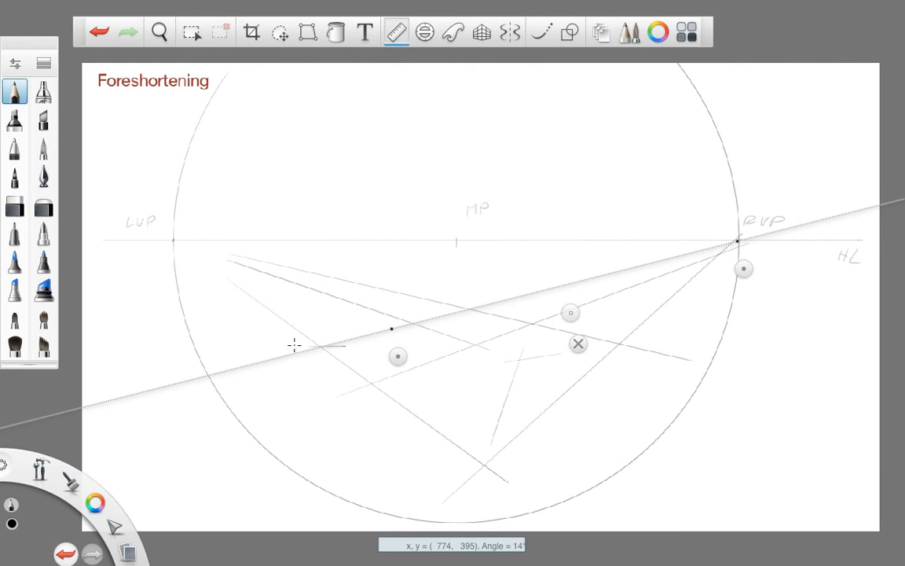
left_click_drag(482, 291, 525, 296)
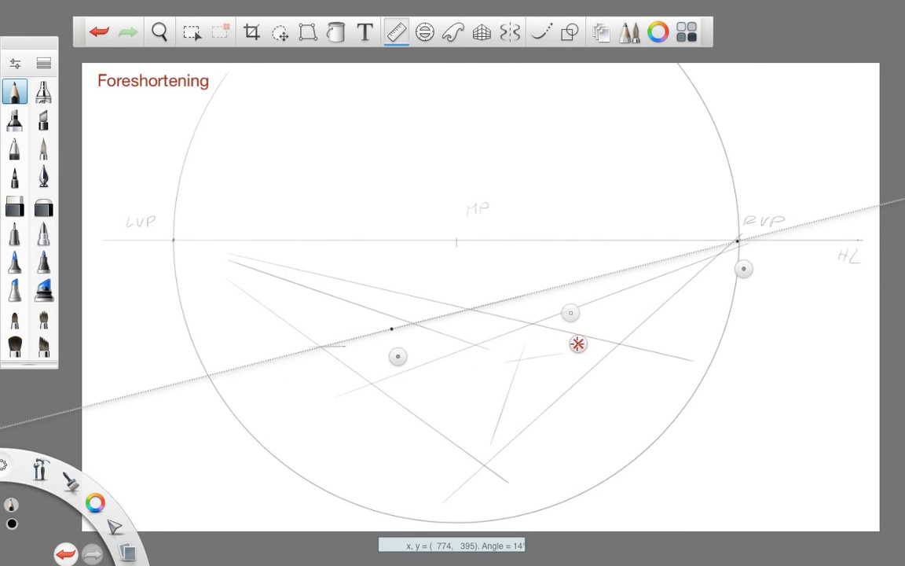
Mark the near-left line along a ruler from the first tile's far corner through the new edge's midpoint, and rule the next edge towards RVP
left_click_drag(742, 269, 538, 353)
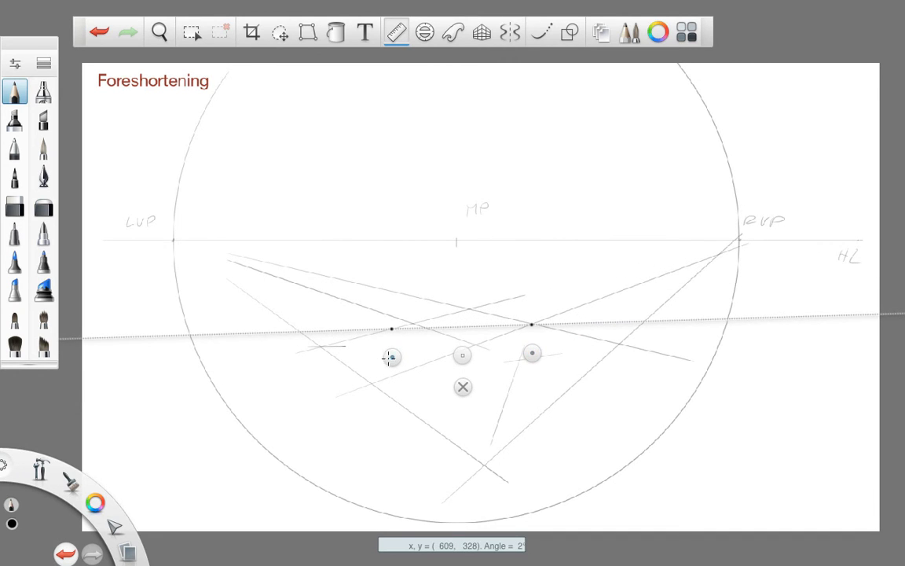
left_click_drag(389, 358, 282, 350)
left_click_drag(531, 353, 691, 276)
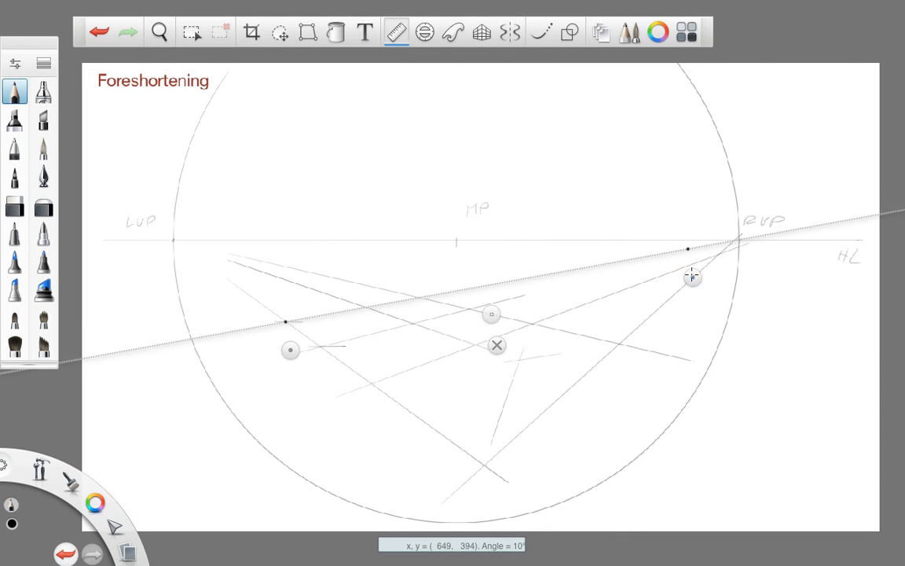
left_click_drag(287, 312, 410, 336)
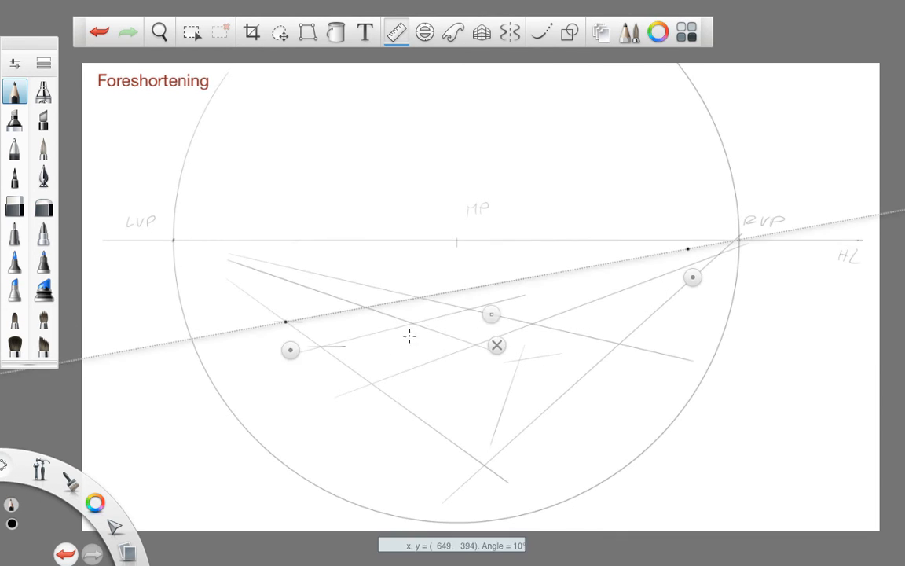
Mark the near-left line from the second tile's far corner through the latest edge's midpoint, rule another edge towards RVP, and dismiss the ruler
left_click_drag(689, 277, 464, 336)
left_click_drag(292, 359, 310, 328)
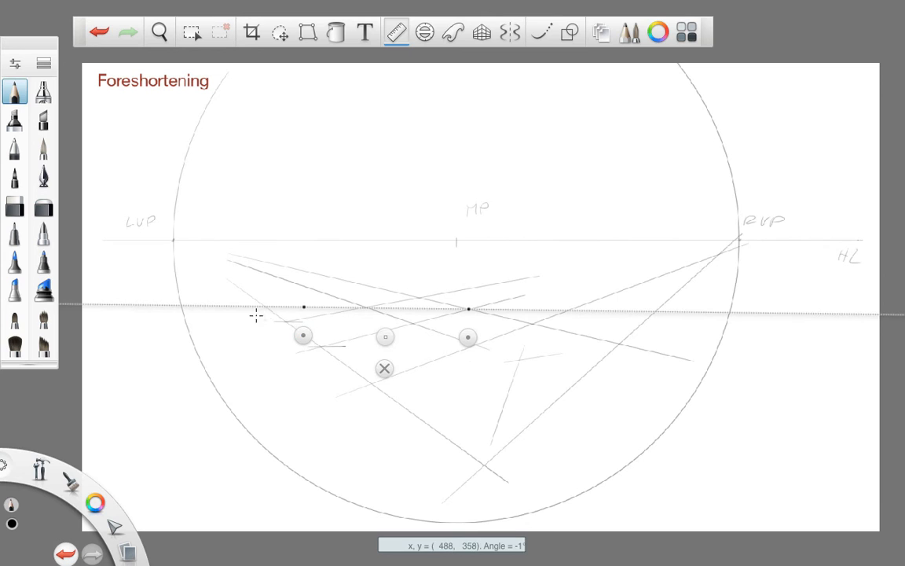
left_click_drag(256, 315, 251, 303)
left_click_drag(303, 336, 257, 332)
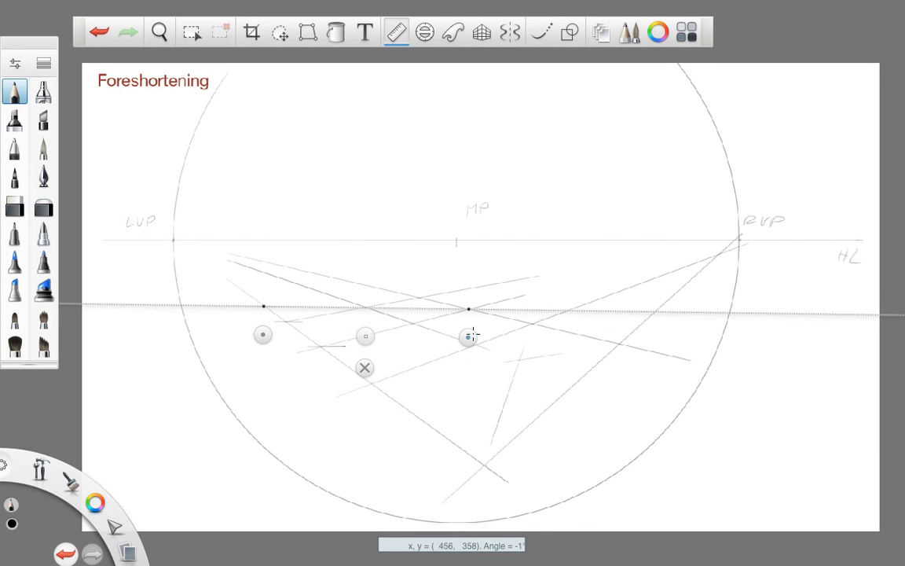
left_click_drag(474, 336, 657, 278)
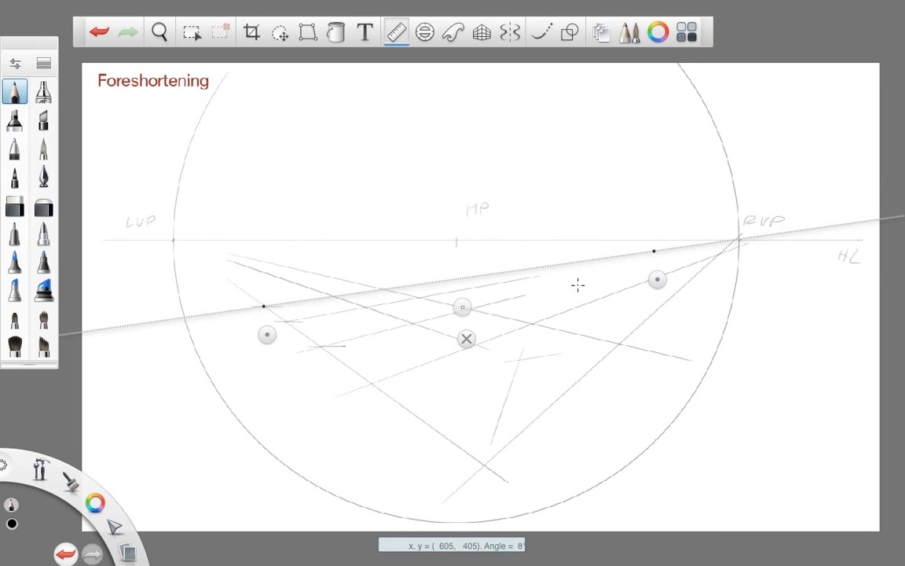
left_click(467, 338)
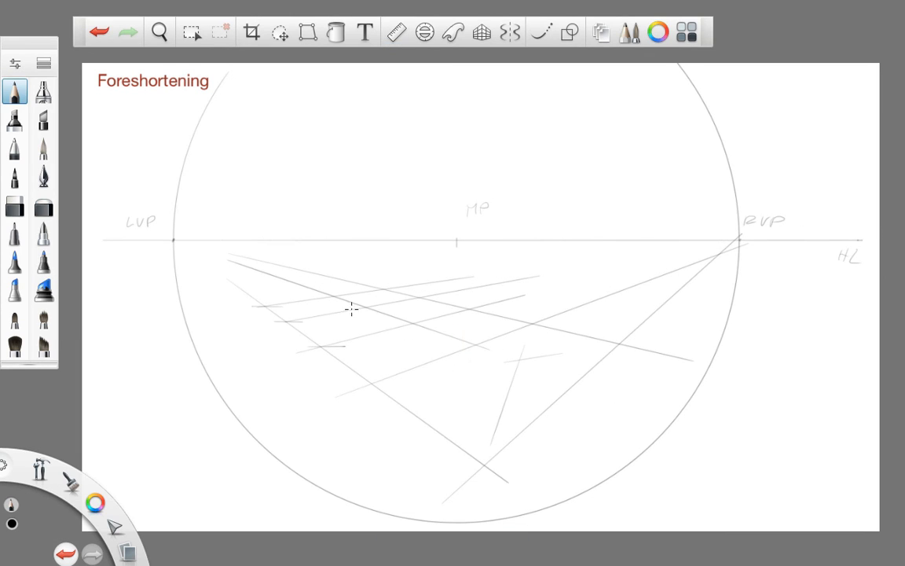